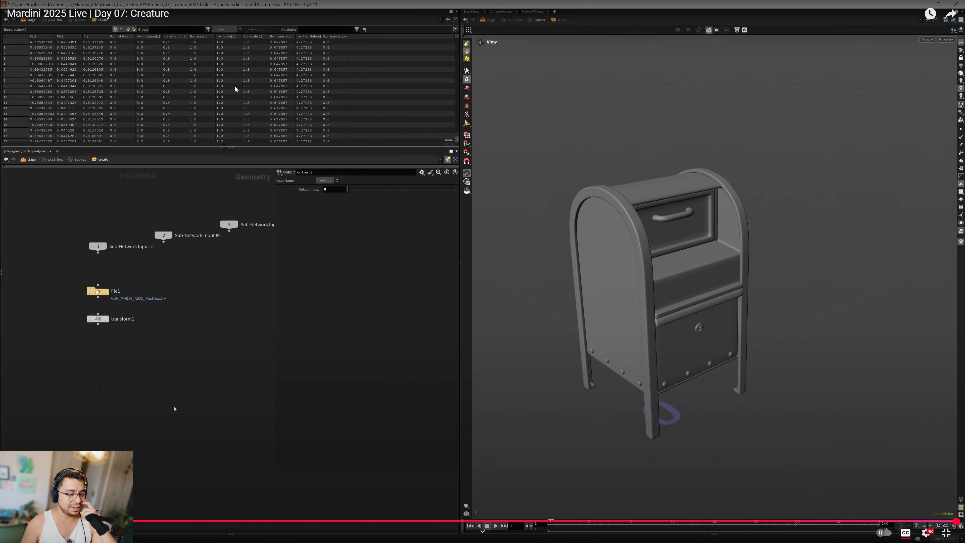
key(alt+Tab)
key(Tab)
key(Tab)
key(Tab)
key(Tab)
key(Tab)
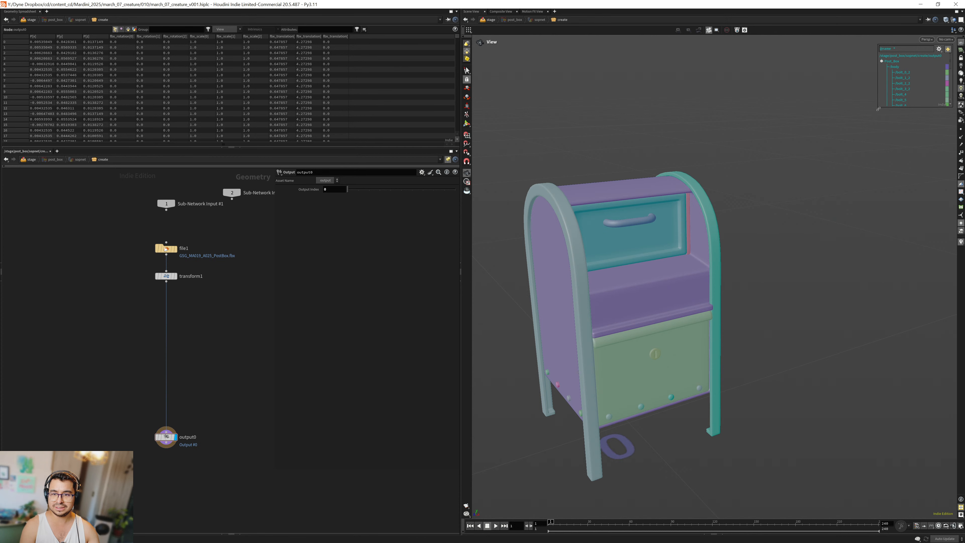
Step: Enlarge the viewport's path hierarchy overlay and collapse it to the parts directly under Post_Box
drag(878, 109, 819, 335)
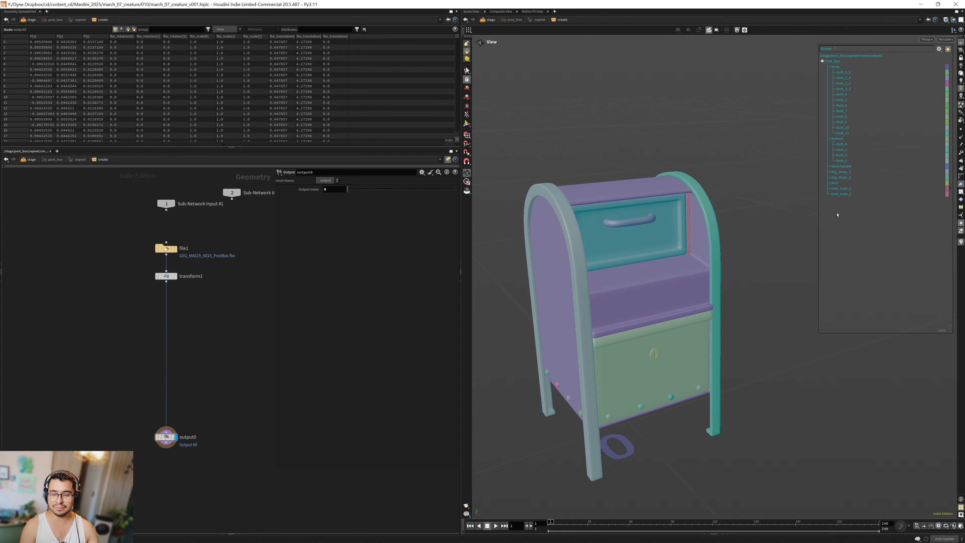
click(823, 62)
Step: Add an S1N_Group node beside the main wire, feed transform1's output into it and set it as the displayed node
scroll(216, 306, up, 5)
key(Tab)
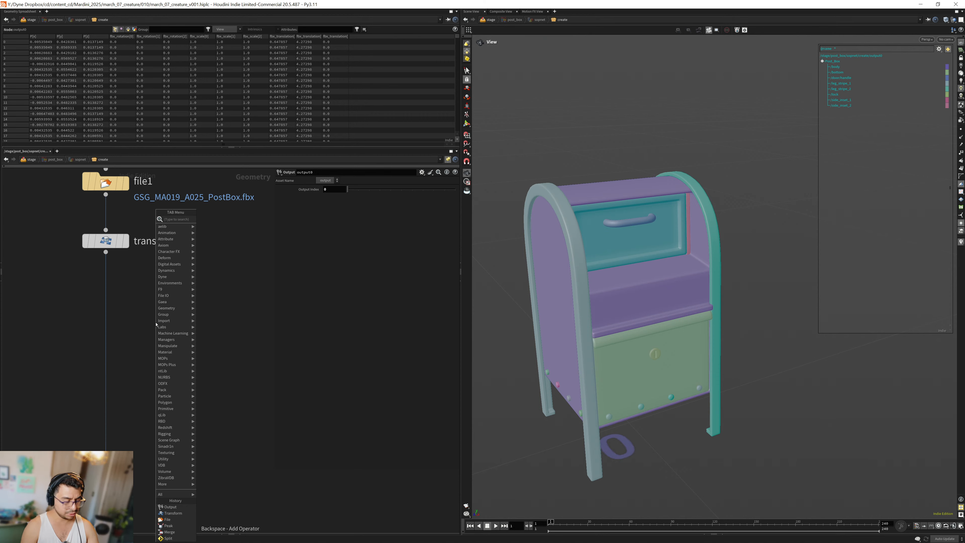
text(s1n)
key(Return)
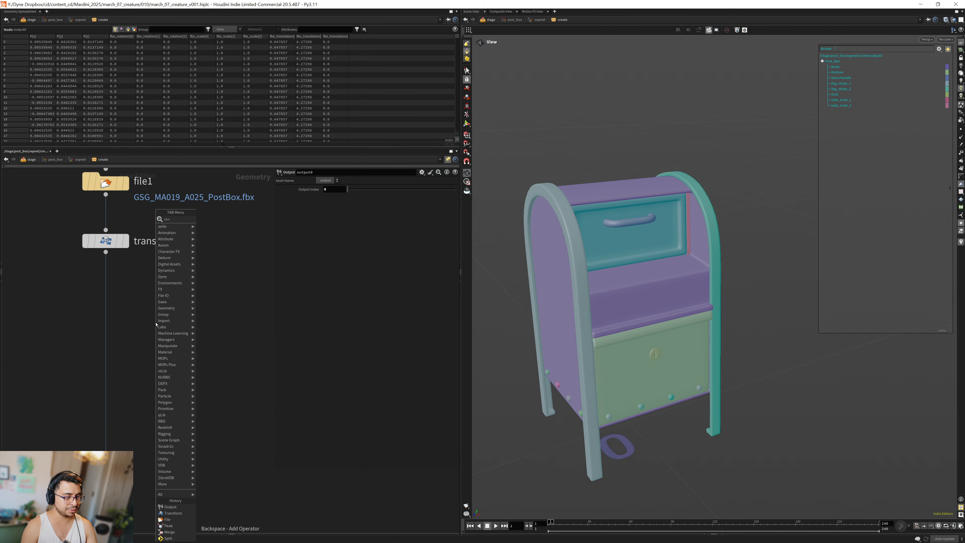
click(155, 323)
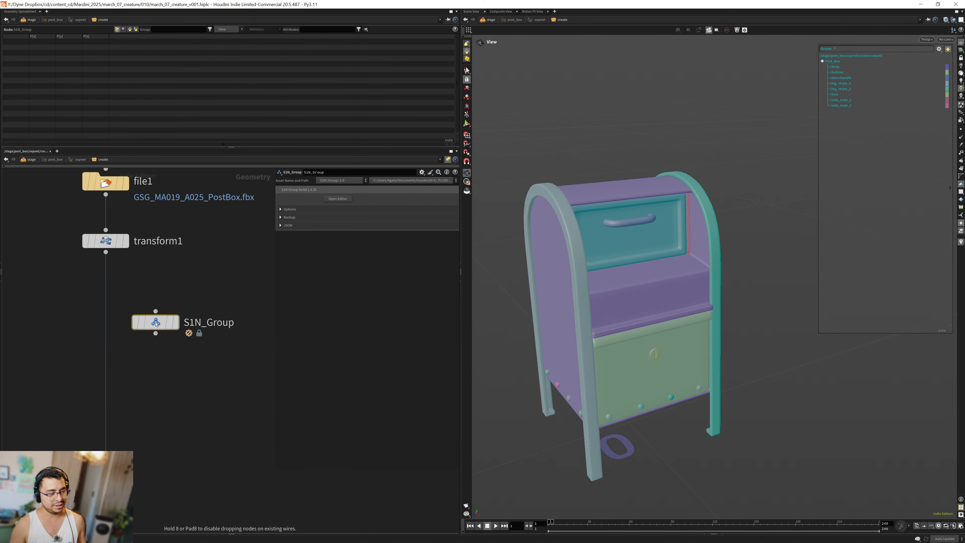
drag(155, 324, 164, 322)
drag(105, 251, 165, 309)
click(185, 321)
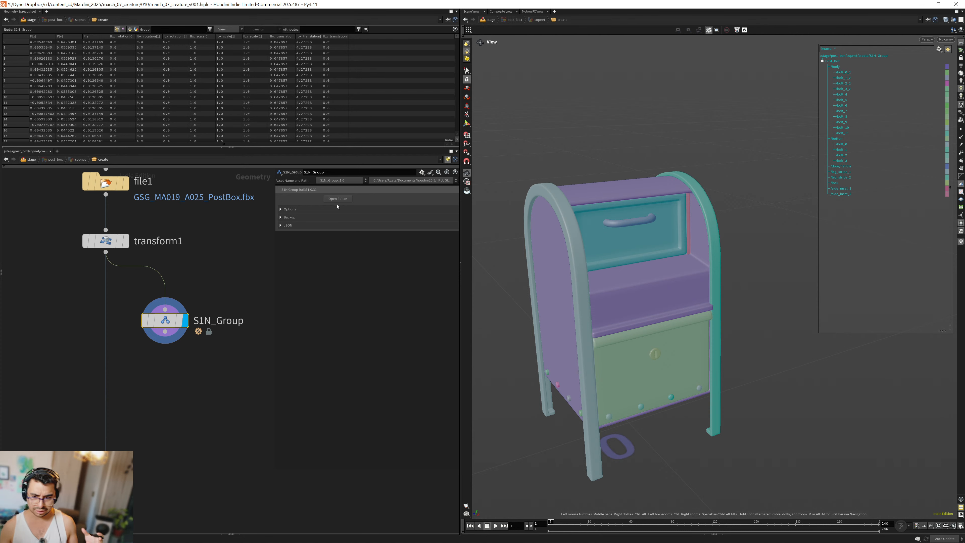
Step: Open the S1N_Group editor with bottom and door expanded, and turn off the viewport's part colours and hierarchy overlay
click(337, 199)
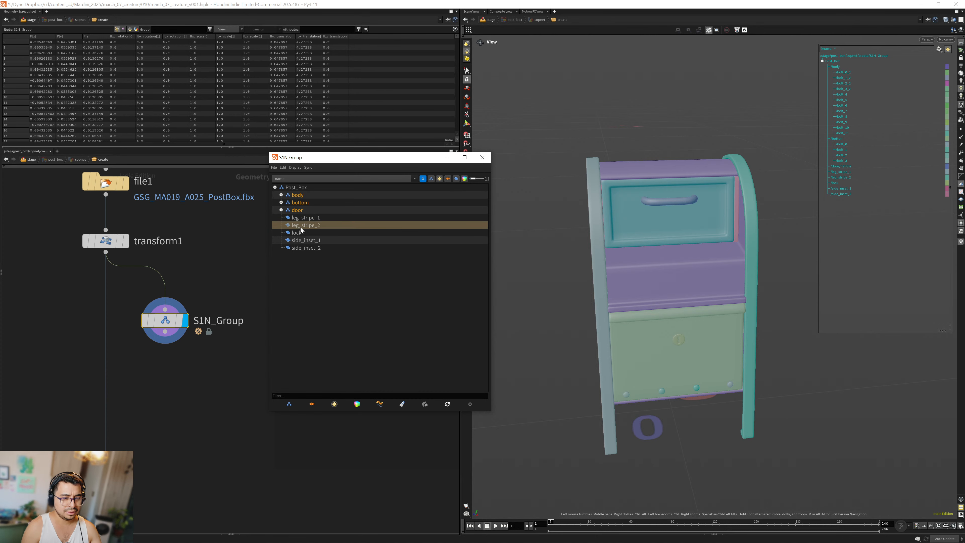
drag(582, 298, 606, 306)
click(281, 202)
click(282, 241)
click(305, 217)
click(961, 223)
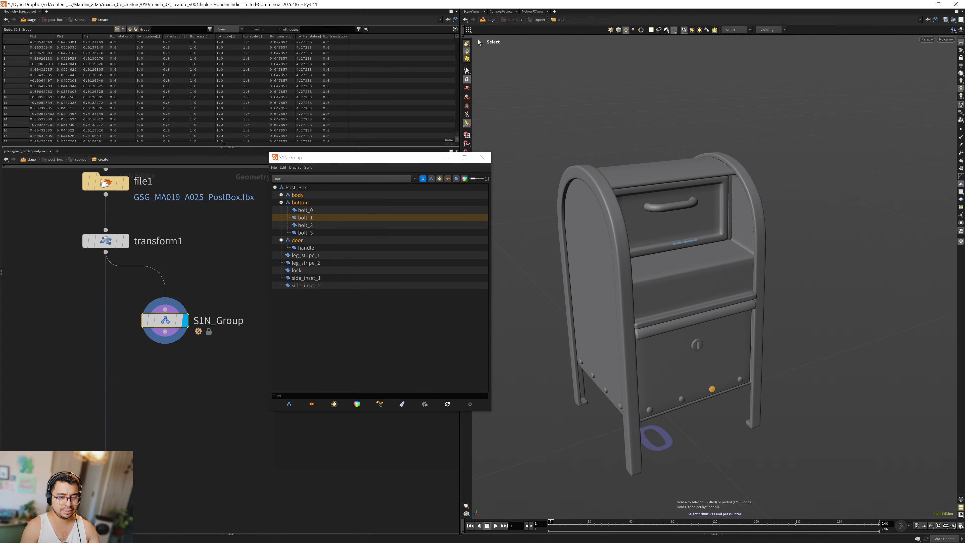
key(Escape)
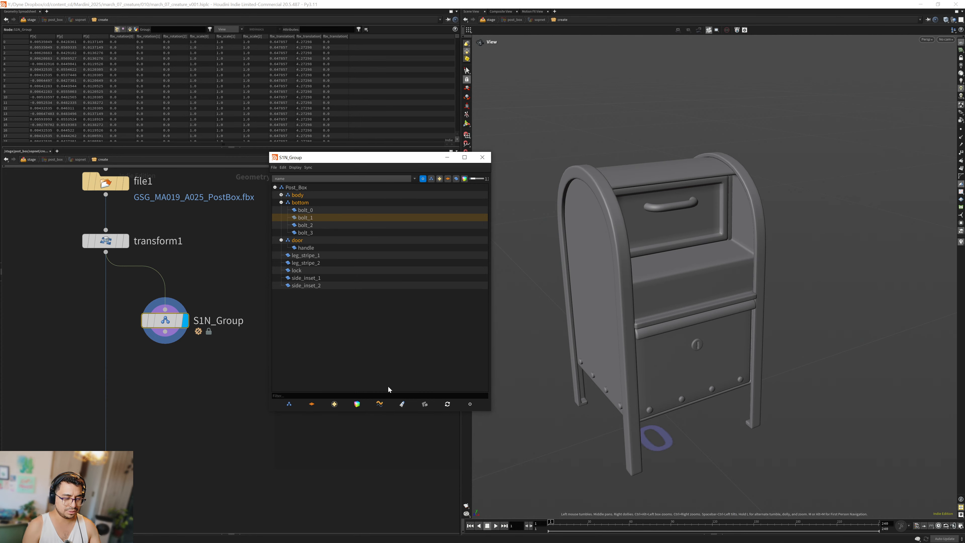
Step: Enable isolation of the selected parts in the group editor, expand body and isolate the door
click(379, 403)
click(282, 195)
click(297, 330)
drag(654, 274, 684, 289)
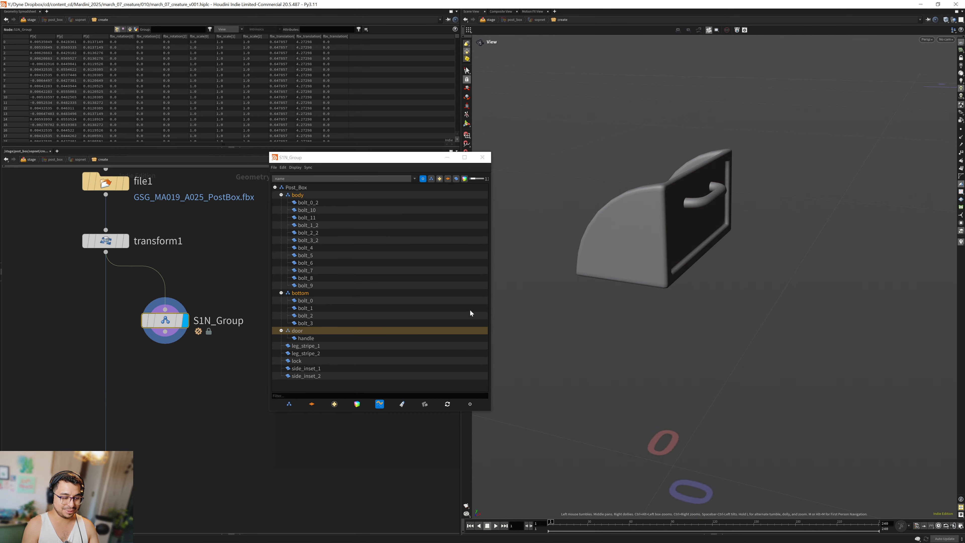
Step: Group leg_stripe_1, leg_stripe_2, lock, side_inset_1 and side_inset_2 under a new group named structure_metal and expand it
click(297, 346)
shift+click(302, 376)
key(ctrl+g)
text(struct)
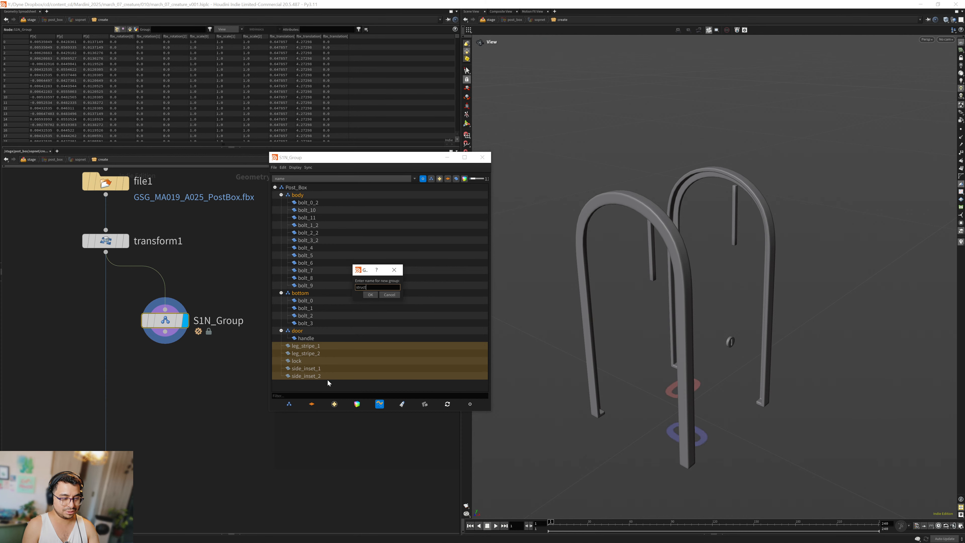
text(ure_metal)
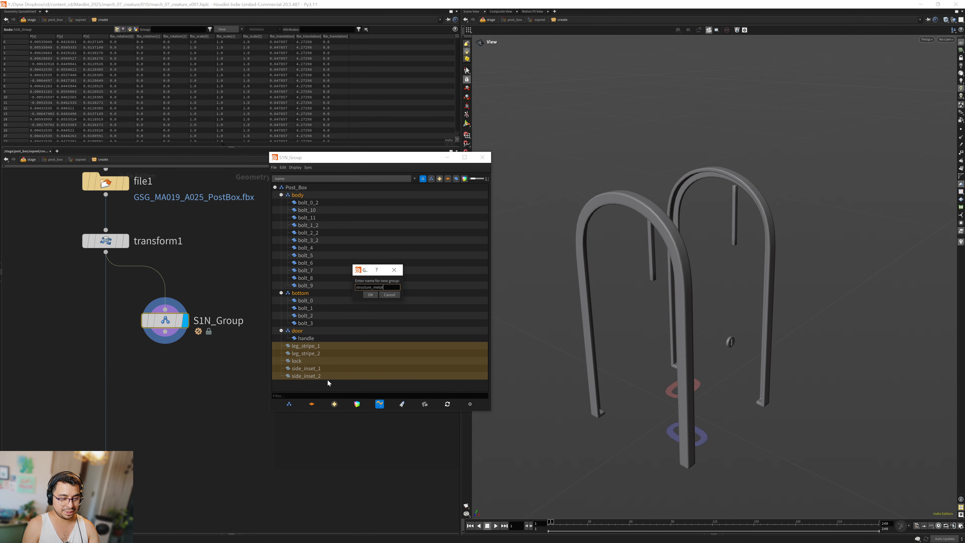
key(Return)
click(314, 346)
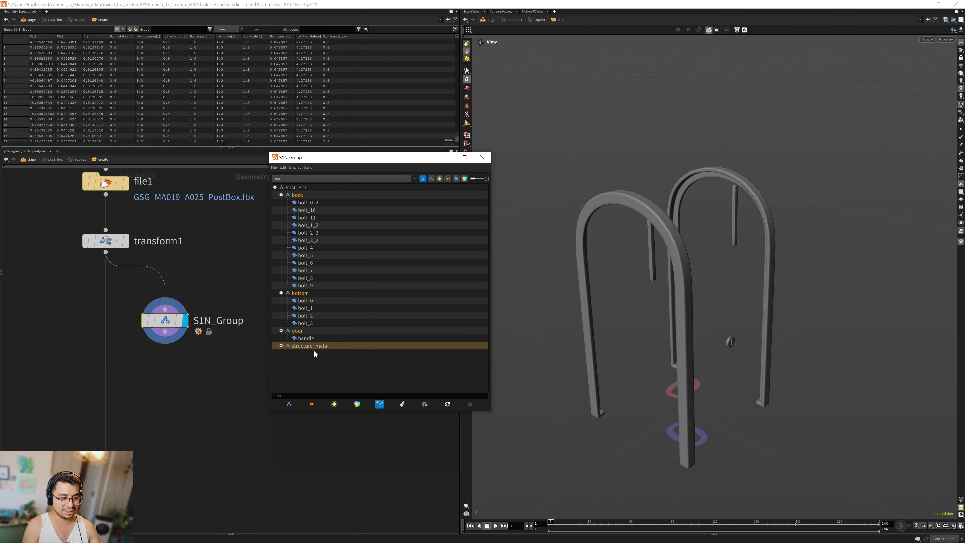
drag(639, 323, 665, 309)
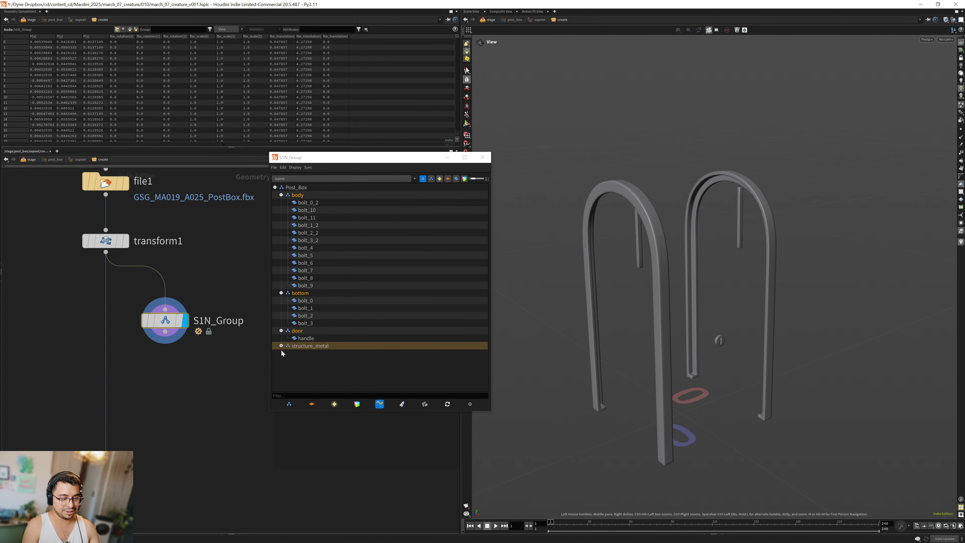
click(282, 346)
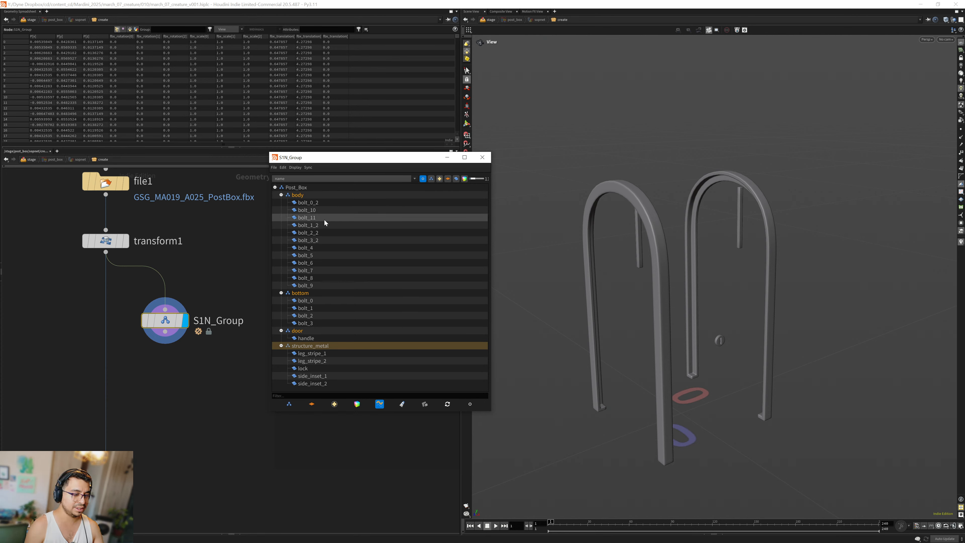
Step: Examine the body and its individual bolts in isolation, from bolt_4 up through bolt_0_2
click(302, 203)
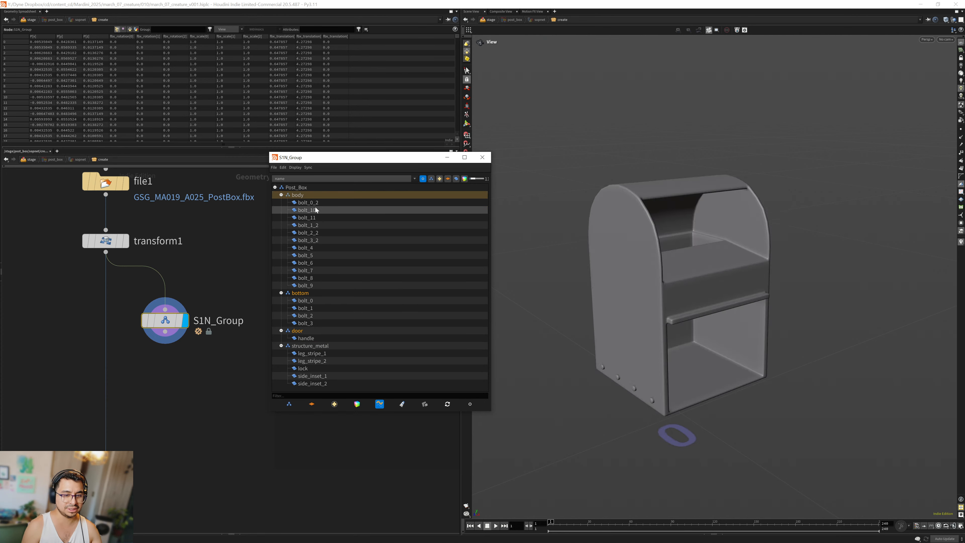
click(308, 253)
click(308, 248)
click(308, 240)
click(311, 234)
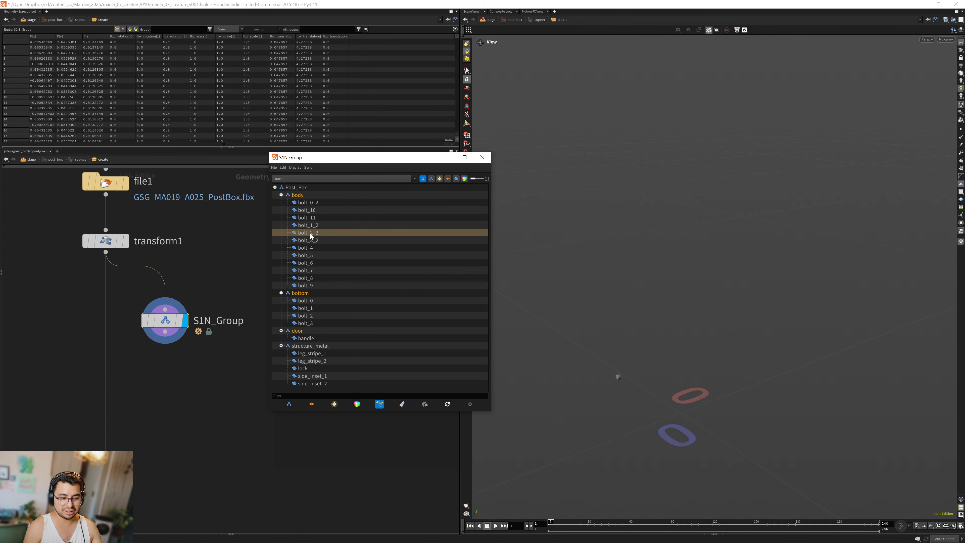
click(310, 226)
click(310, 218)
click(310, 210)
click(310, 204)
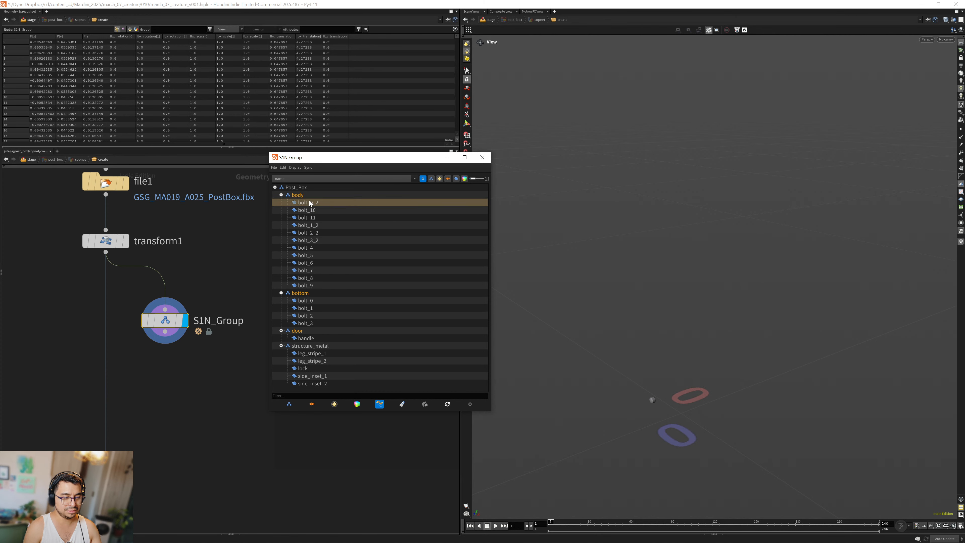
Step: Group all the bolts under body into a new group named bolts and place that group directly under Post_Box
click(297, 196)
click(304, 203)
shift+click(305, 286)
key(ctrl+g)
text(bolts)
key(Return)
drag(304, 203, 319, 196)
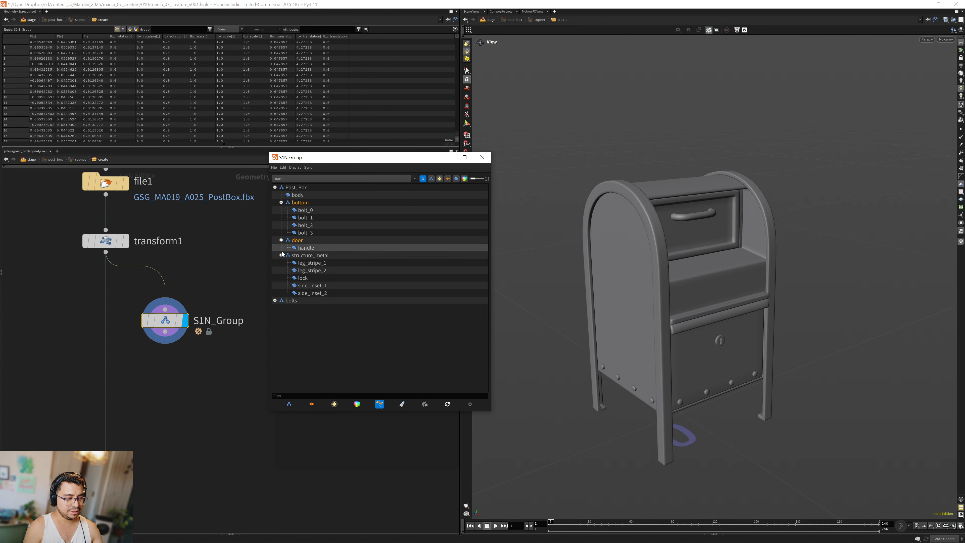
drag(277, 301, 307, 205)
Step: Examine body, bolts and bottom one after another in isolation to check which geometry each contains
click(298, 195)
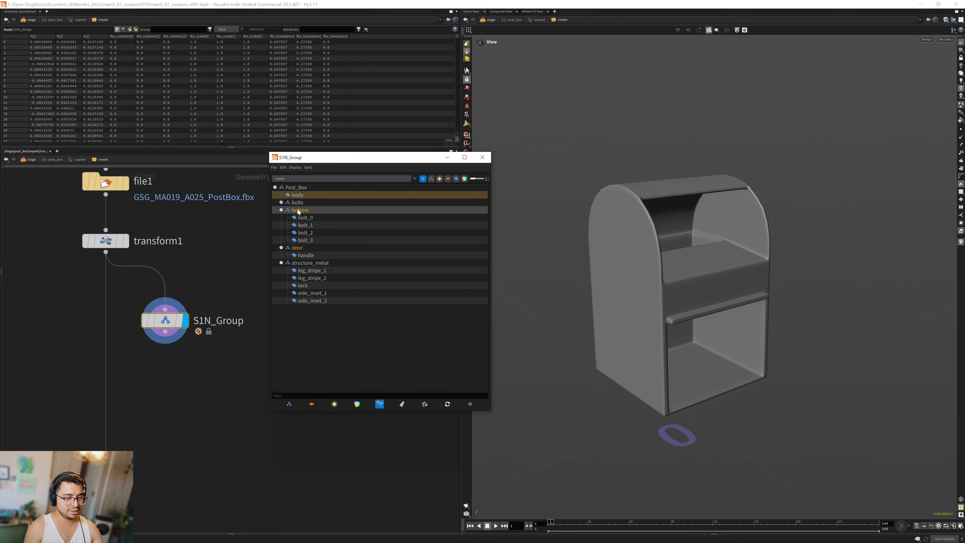
click(295, 203)
click(296, 210)
click(297, 195)
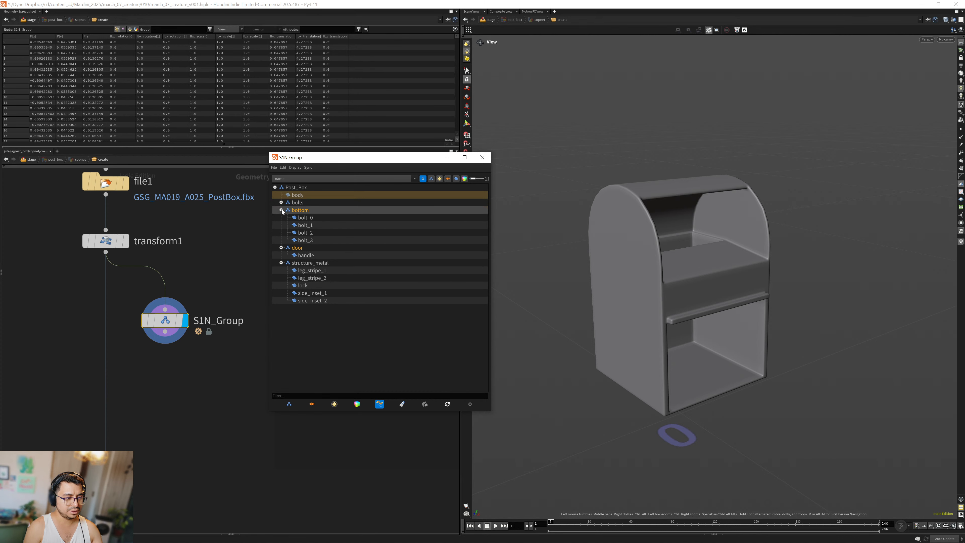
click(282, 210)
click(297, 203)
click(297, 210)
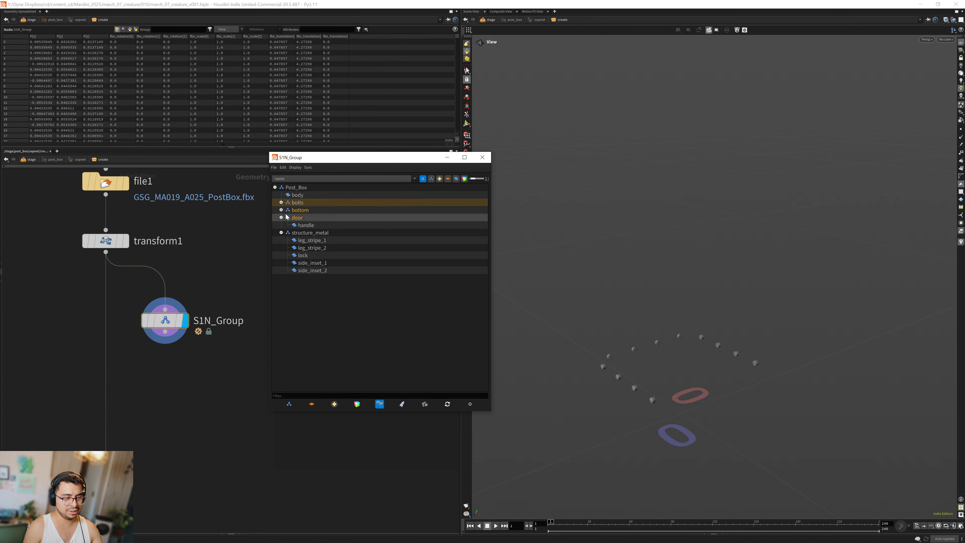
Step: Move bolt_0 through bolt_3 out of bottom into the bolts group
click(281, 210)
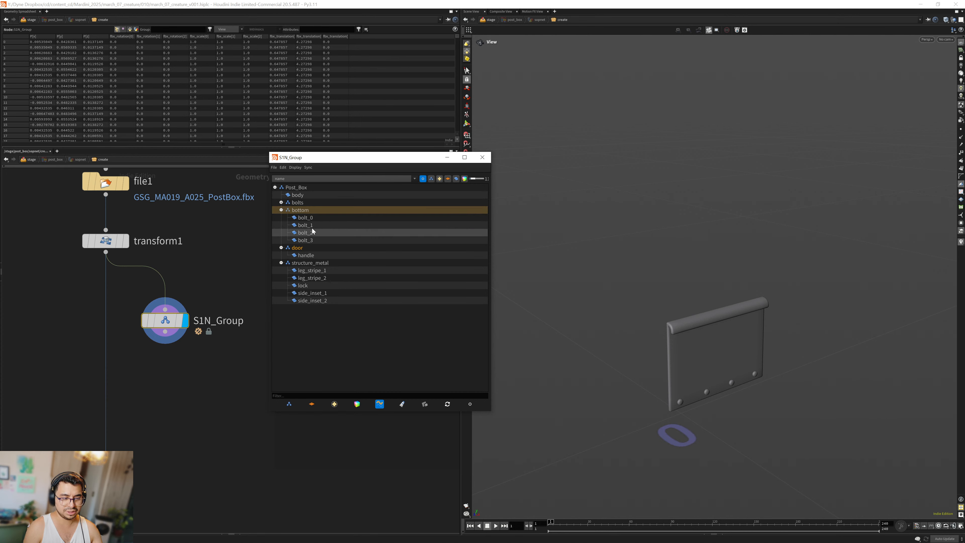
click(304, 218)
shift+click(305, 240)
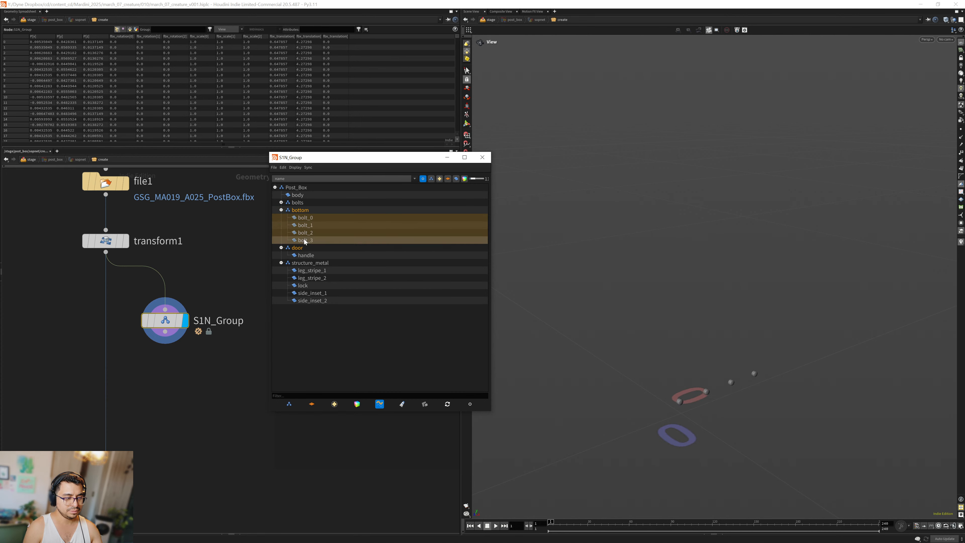
drag(302, 230, 297, 206)
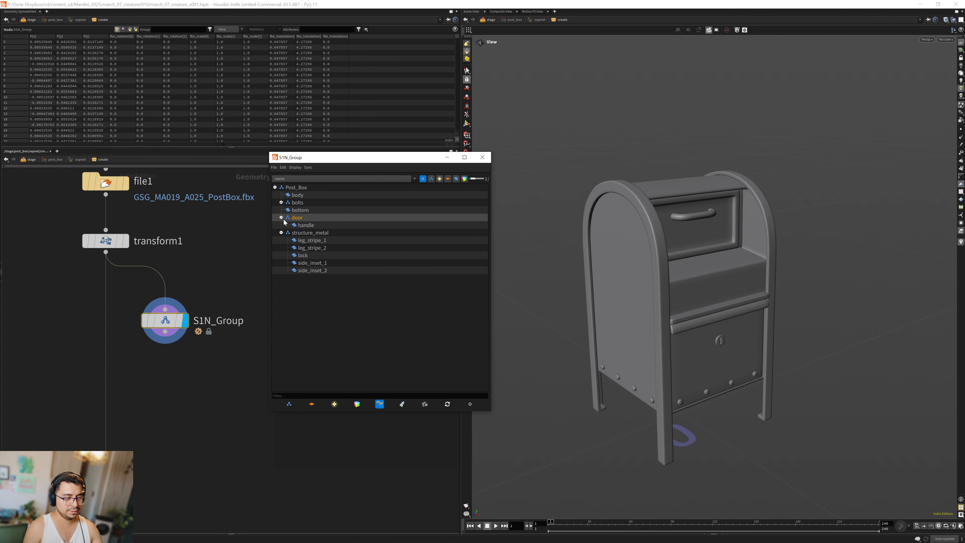
Step: Examine the bottom, door, handle and the structure_metal parts one by one in isolation
click(297, 211)
click(296, 217)
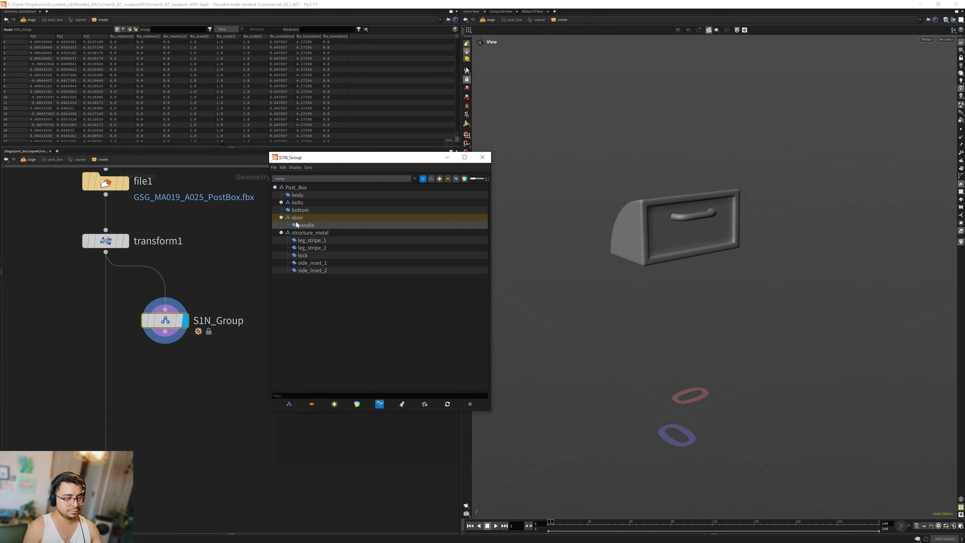
click(304, 241)
click(305, 246)
click(305, 255)
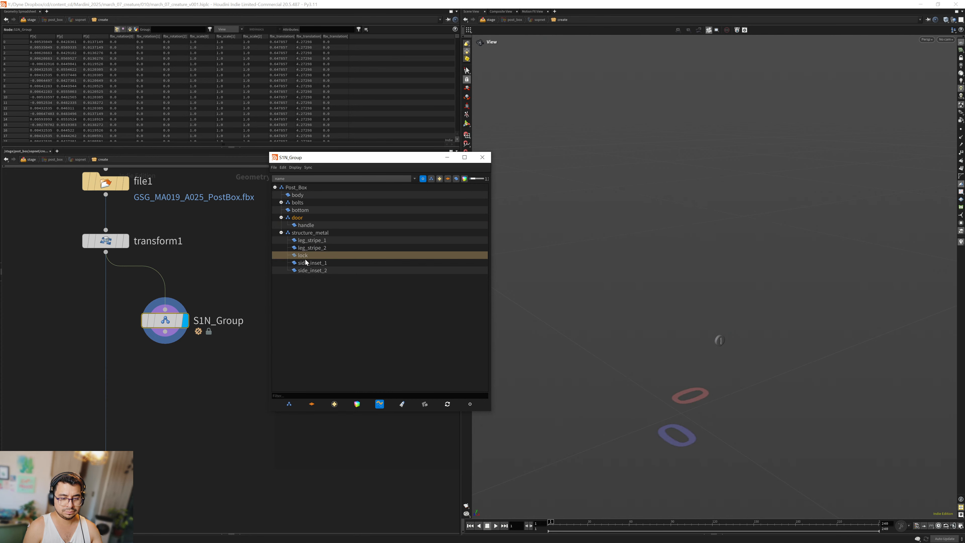
click(310, 265)
click(309, 275)
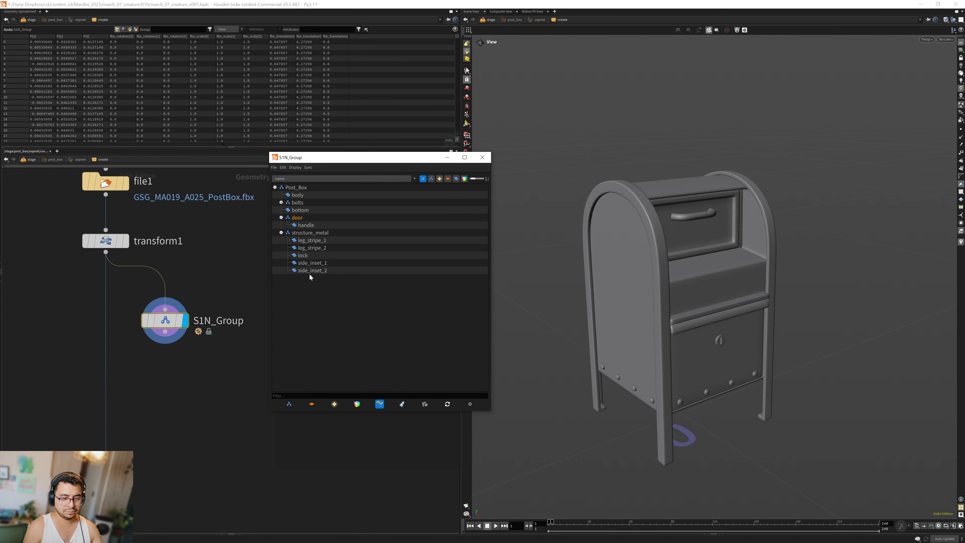
click(304, 225)
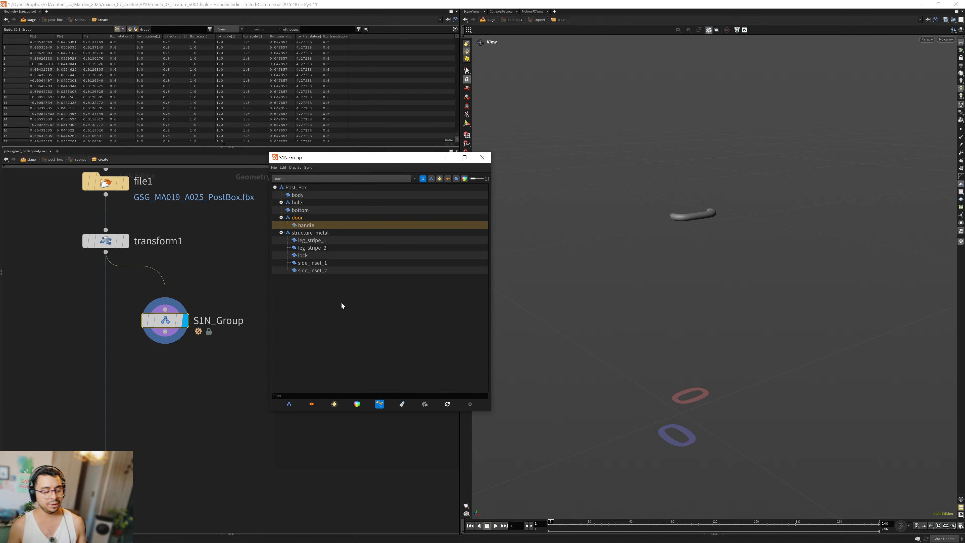
click(296, 219)
click(301, 225)
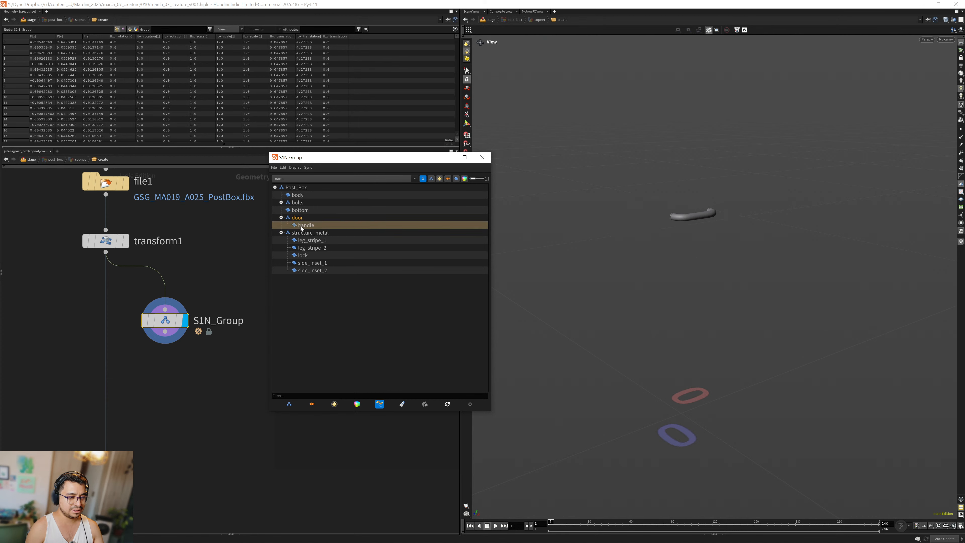
click(298, 219)
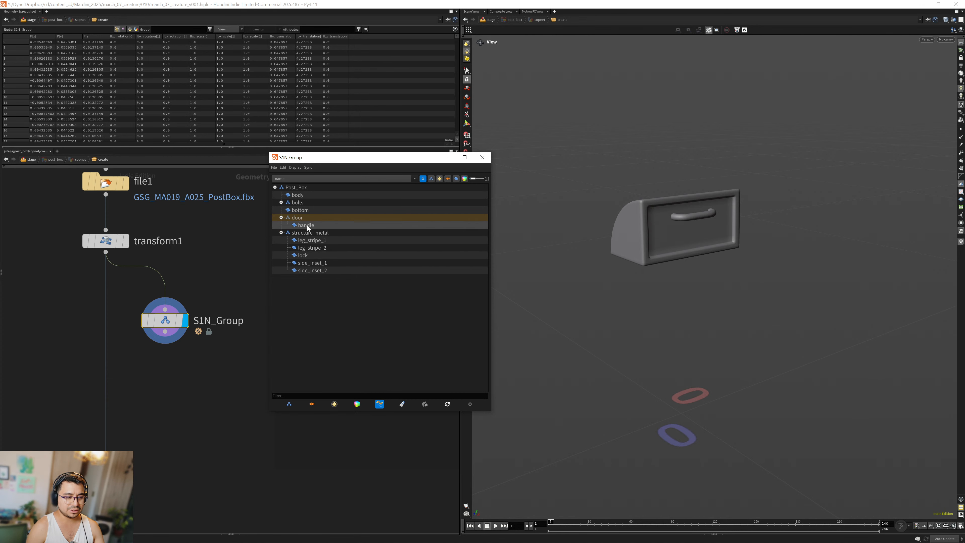
Step: Move the handle out of door and place it beside door directly under Post_Box
drag(304, 227, 315, 319)
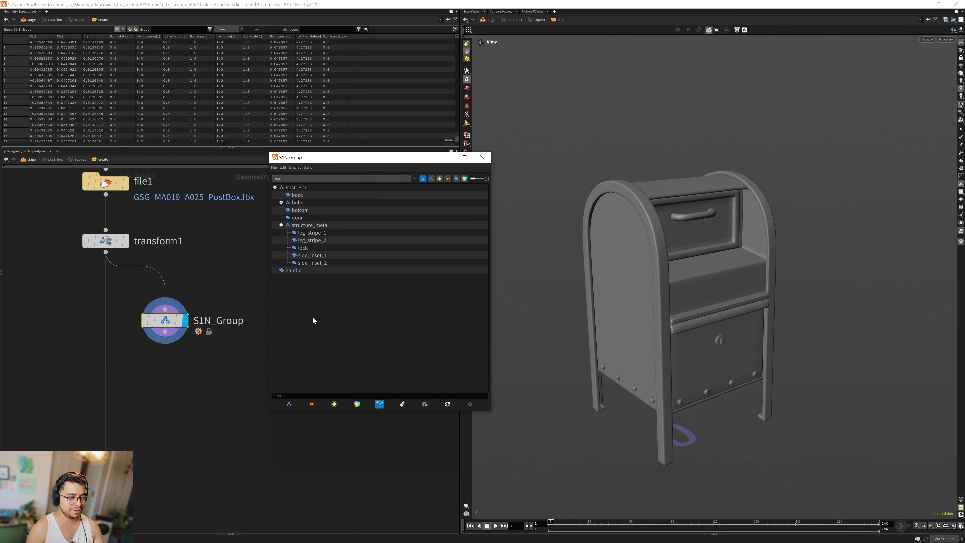
click(297, 271)
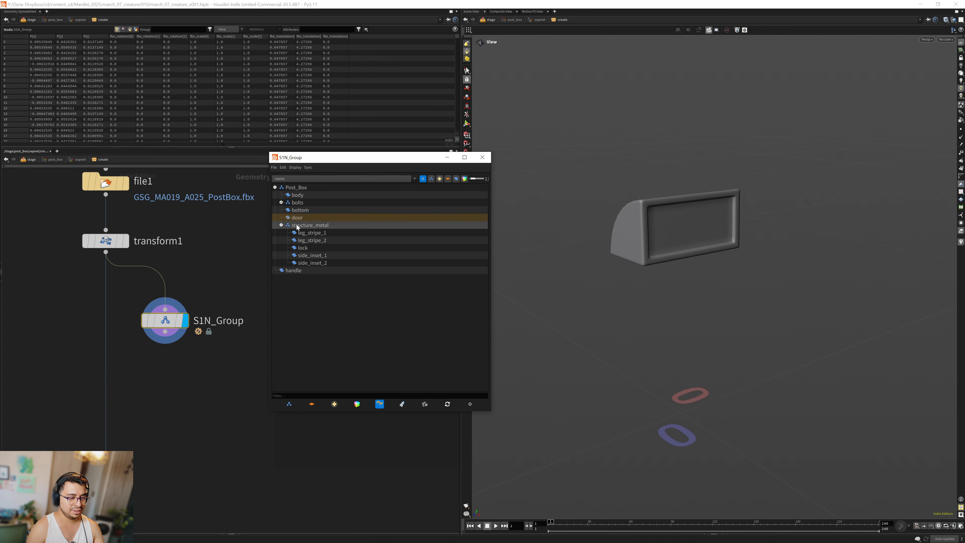
drag(288, 272, 303, 219)
Step: Try to combine door and handle in a new group named door
click(289, 403)
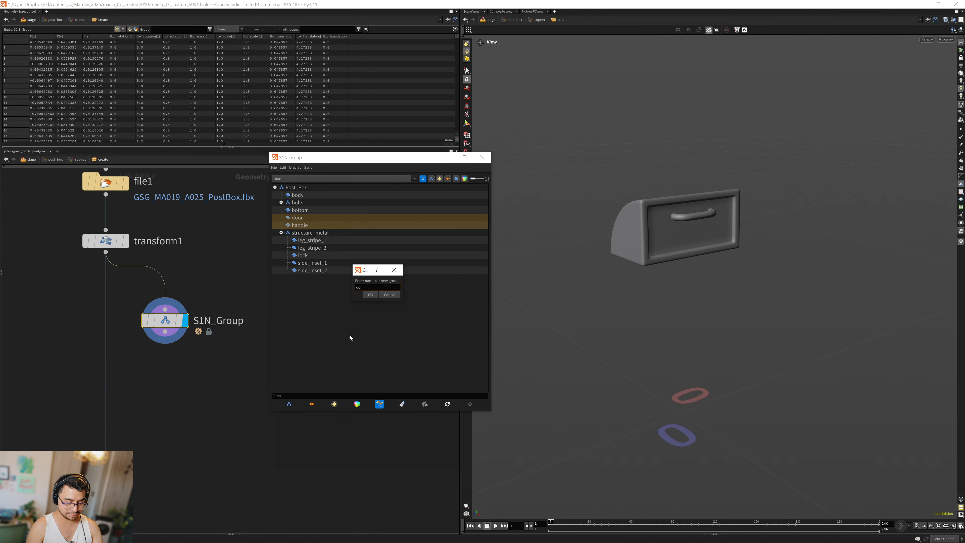
text(door)
key(Return)
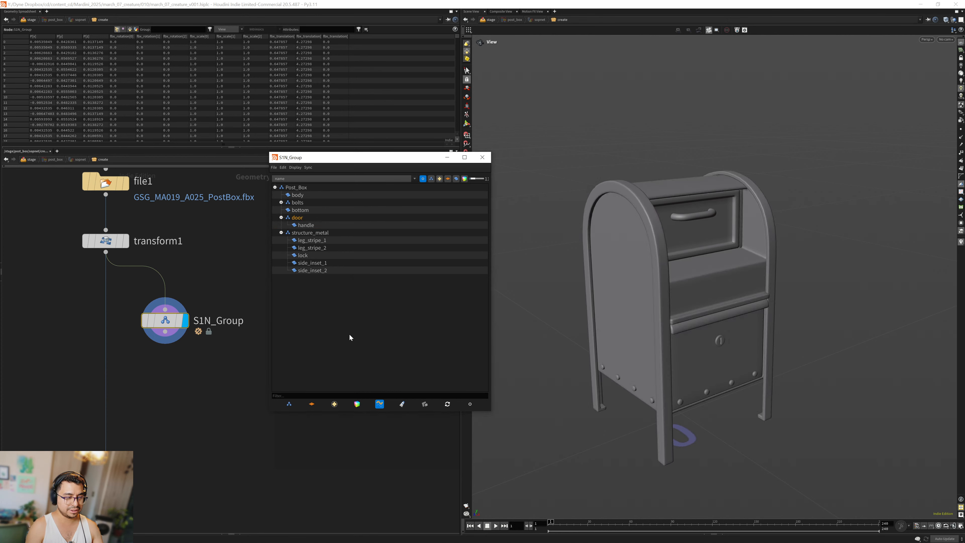
Step: Check the contents of the new door group and undo the last grouping
click(282, 217)
click(281, 217)
click(281, 217)
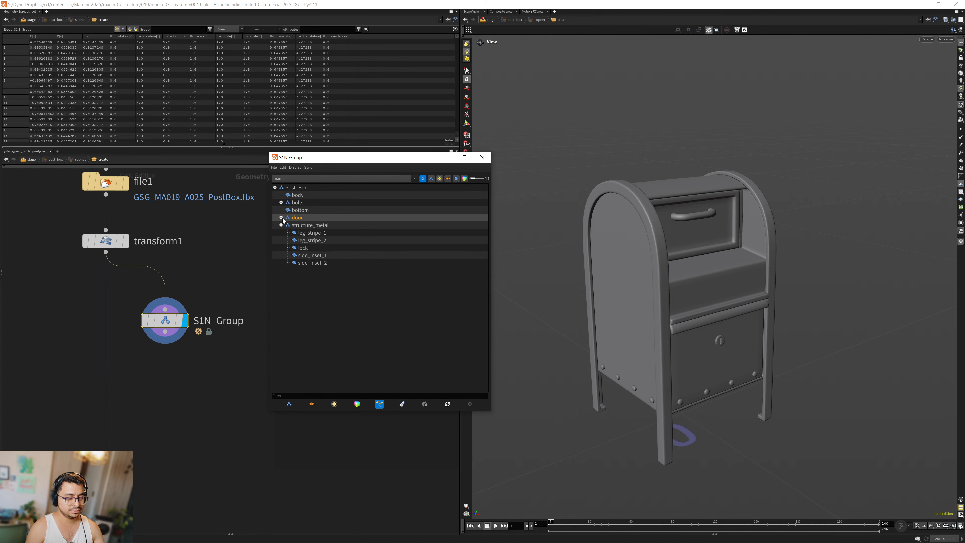
click(282, 218)
key(ctrl+z)
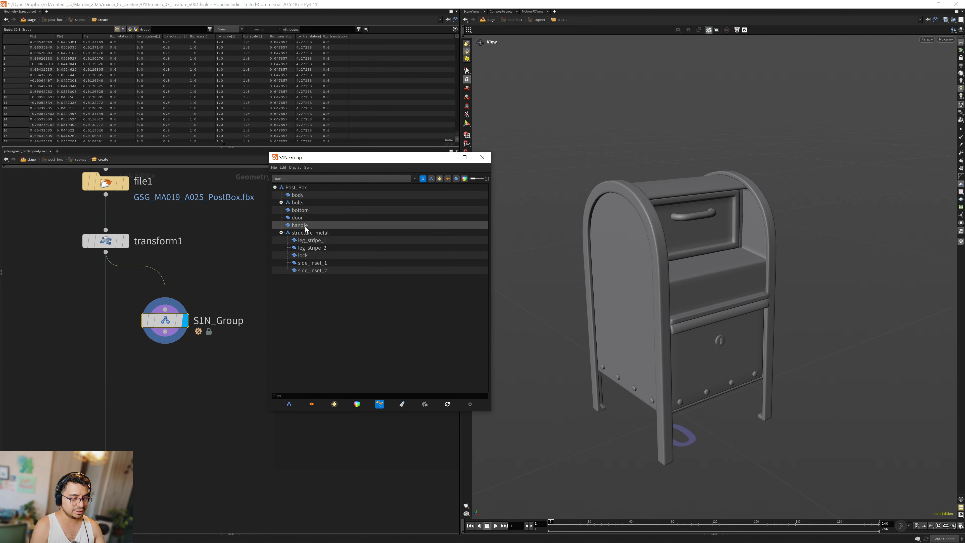
Step: Combine door and handle in a new group named door_grp, check its two parts and close the group editor
click(294, 219)
shift+click(299, 225)
click(289, 403)
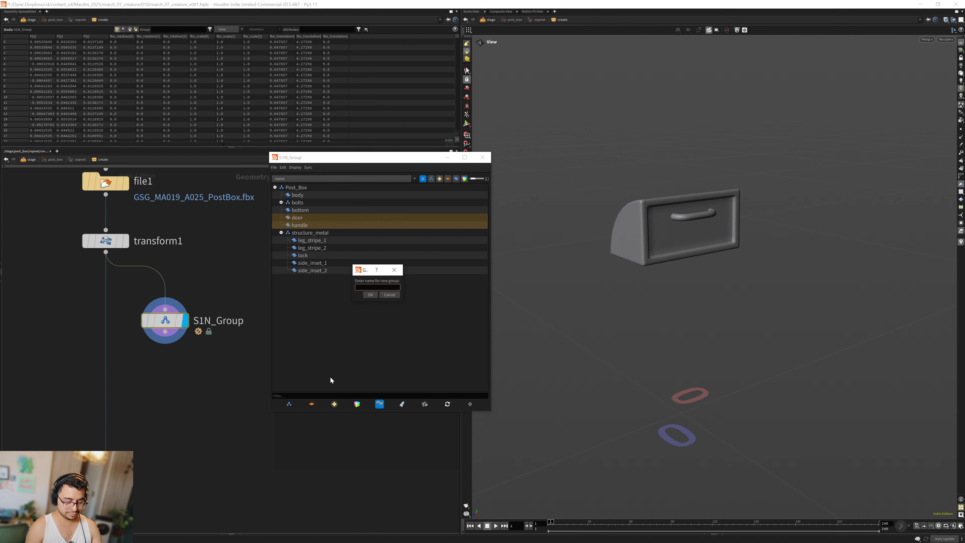
text(door_grp)
key(Return)
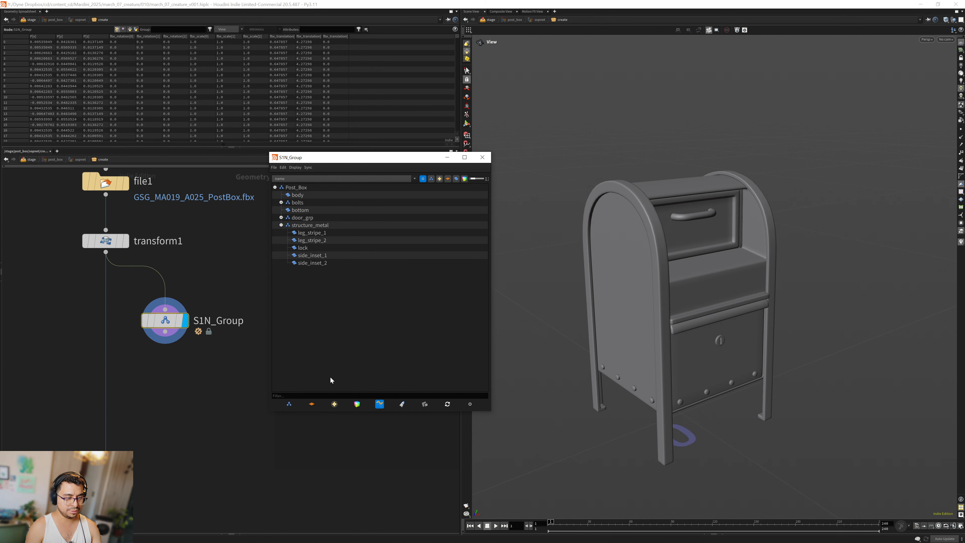
click(303, 232)
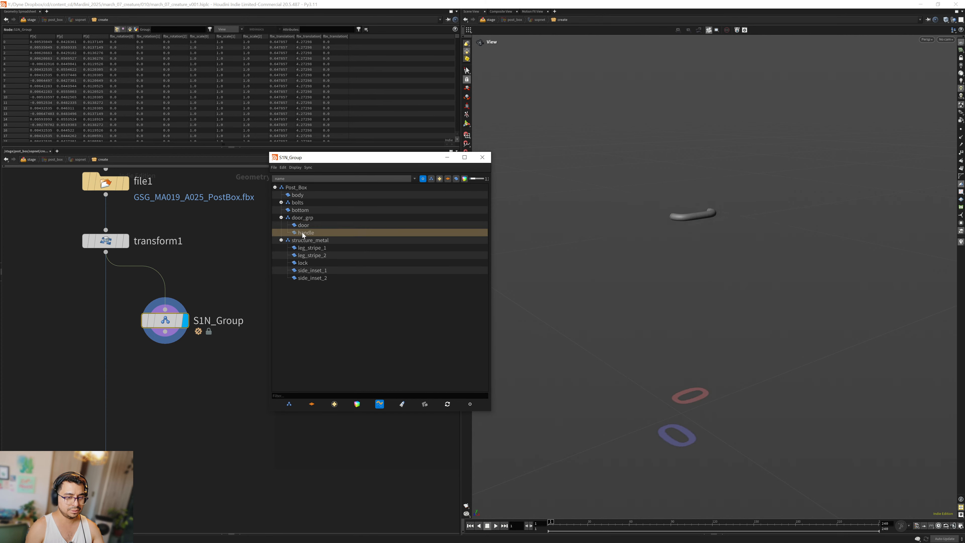
click(302, 226)
click(482, 157)
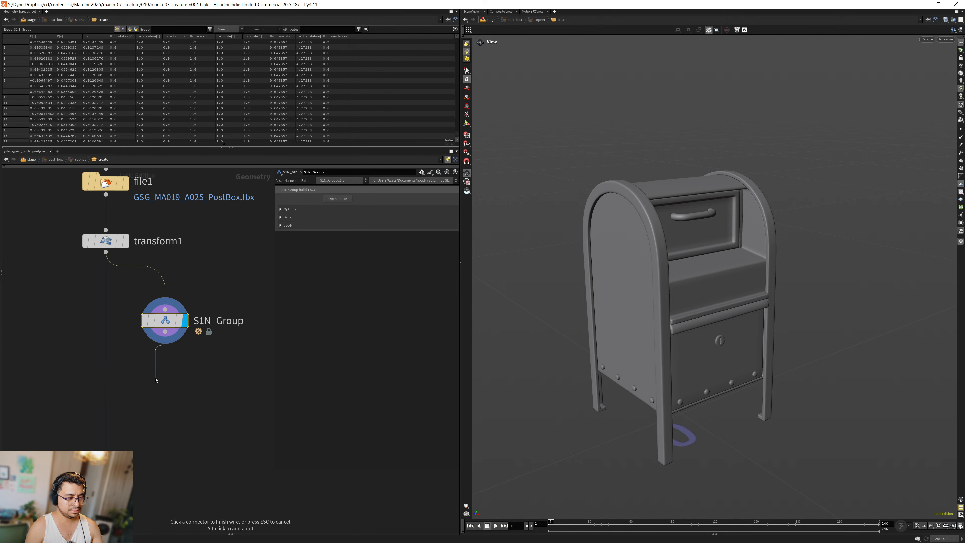
Step: Wire the S1N_Group node between transform1 and output0 and return to the stage level
key(h)
key(u)
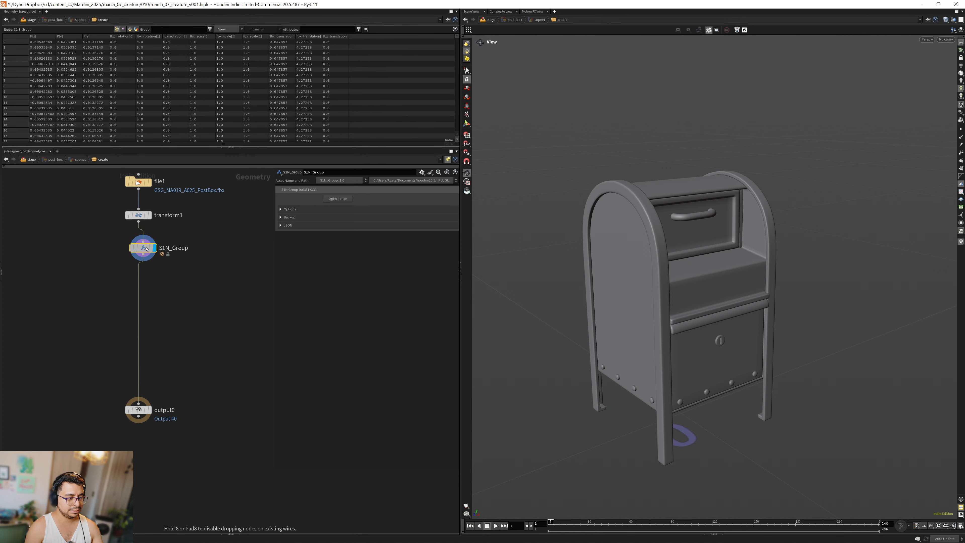
key(u)
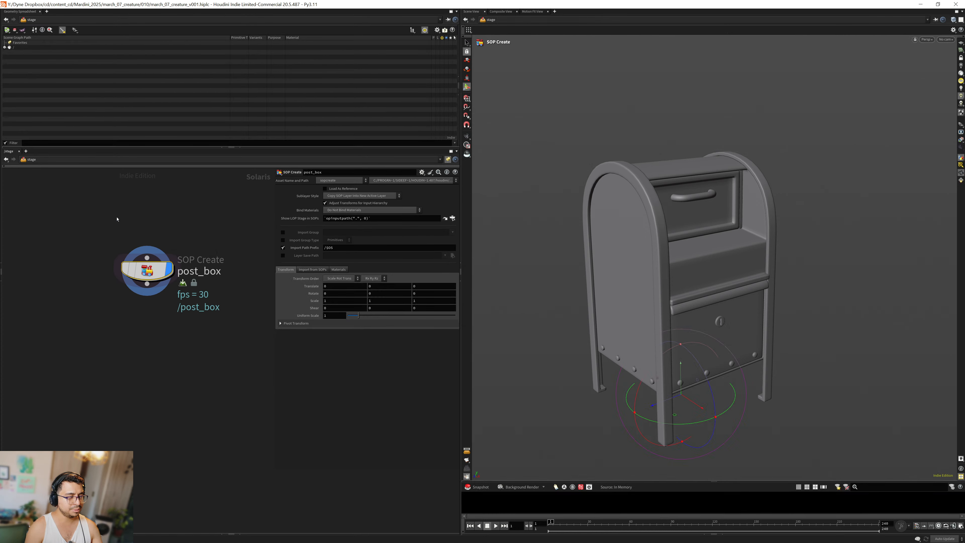
Step: Expand the post_box hierarchy in the scene graph down to the parts below Post_Box to examine it
drag(1, 52, 27, 54)
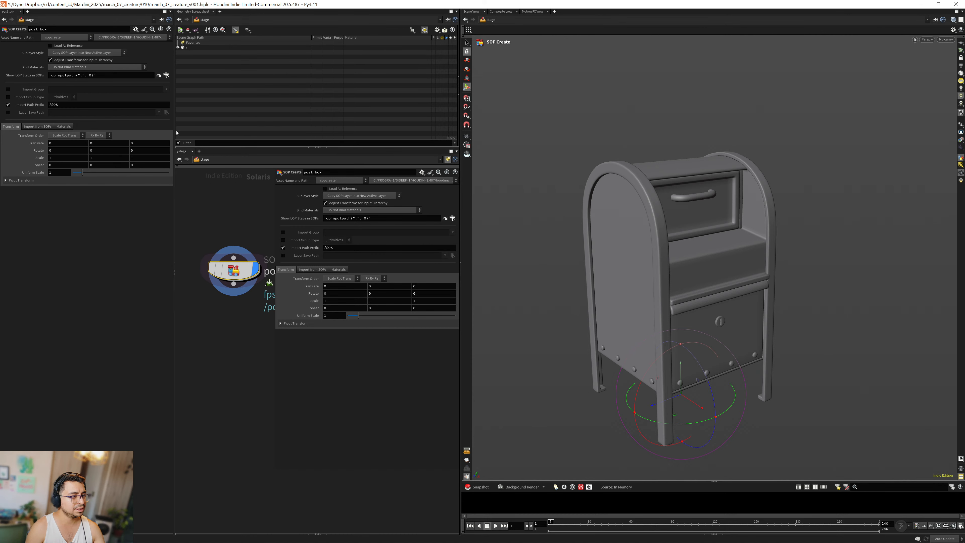
click(174, 263)
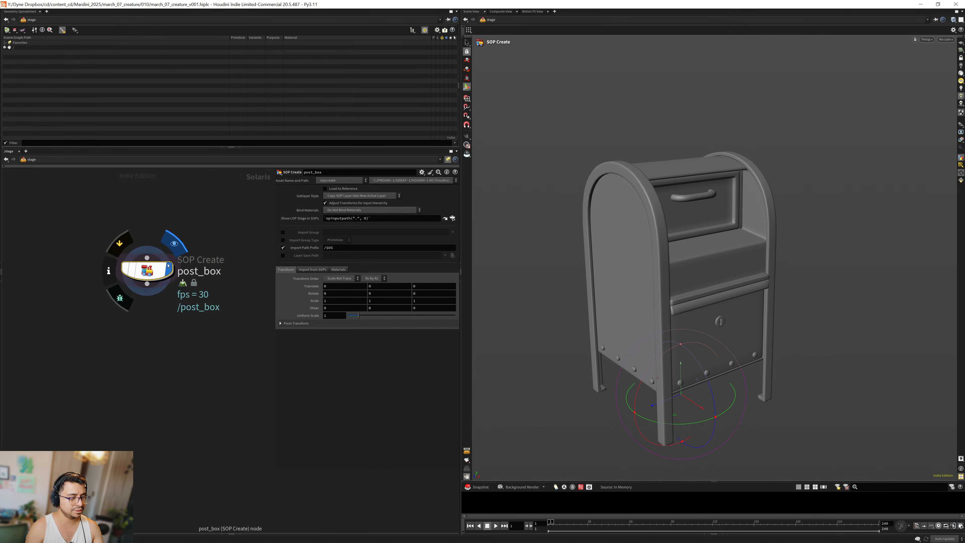
drag(11, 48, 7, 50)
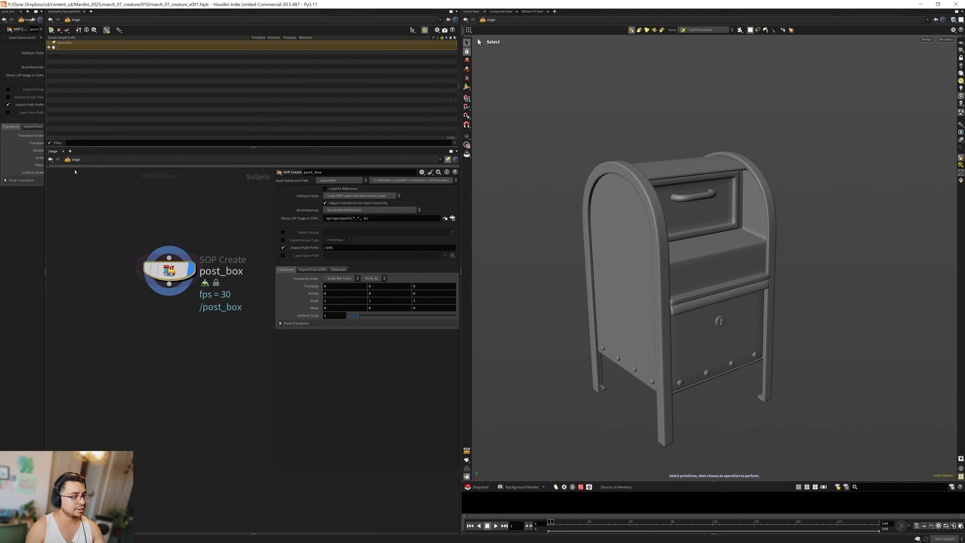
click(44, 265)
click(17, 61)
click(4, 47)
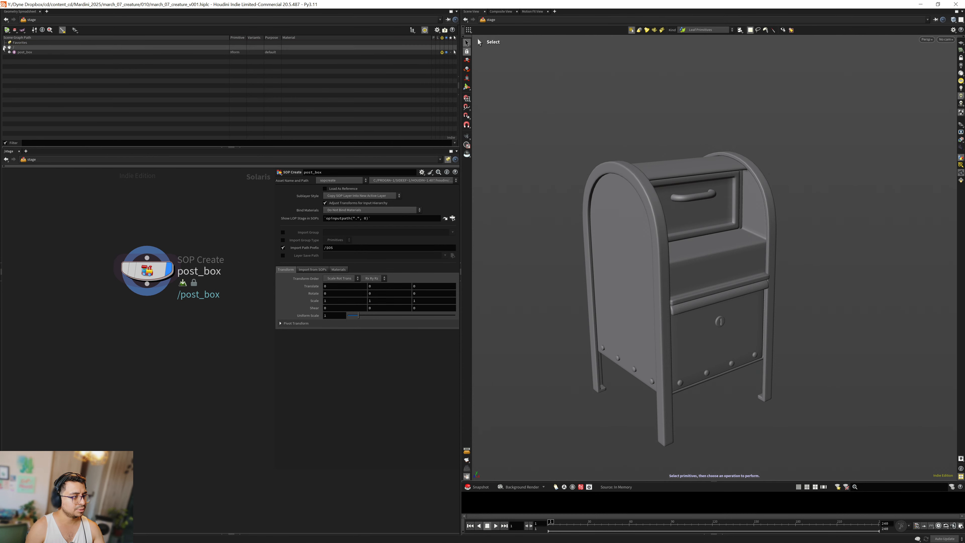
click(10, 52)
click(14, 57)
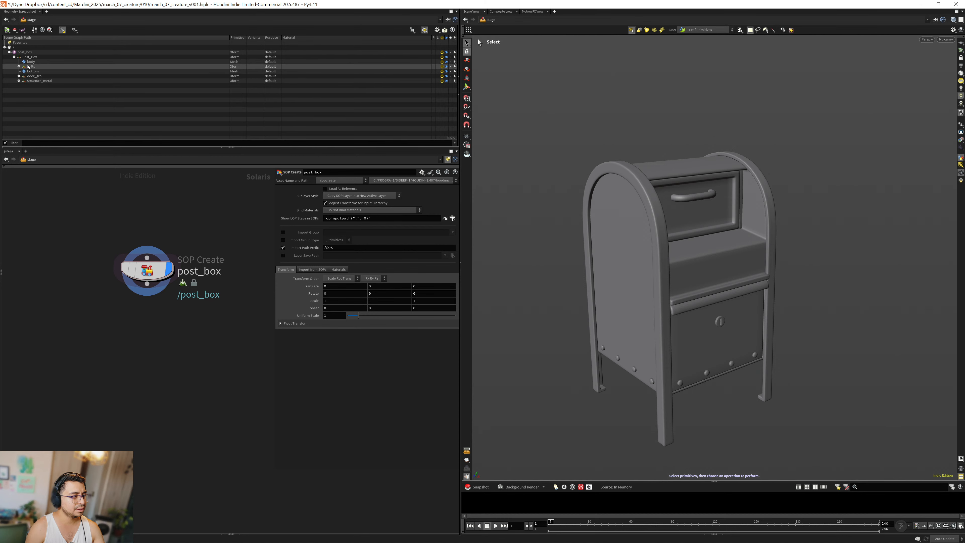
Step: Rename the Post_Box root group to geo in the S1N_Group editor and expand geo in the stage's scene graph
double_click(161, 267)
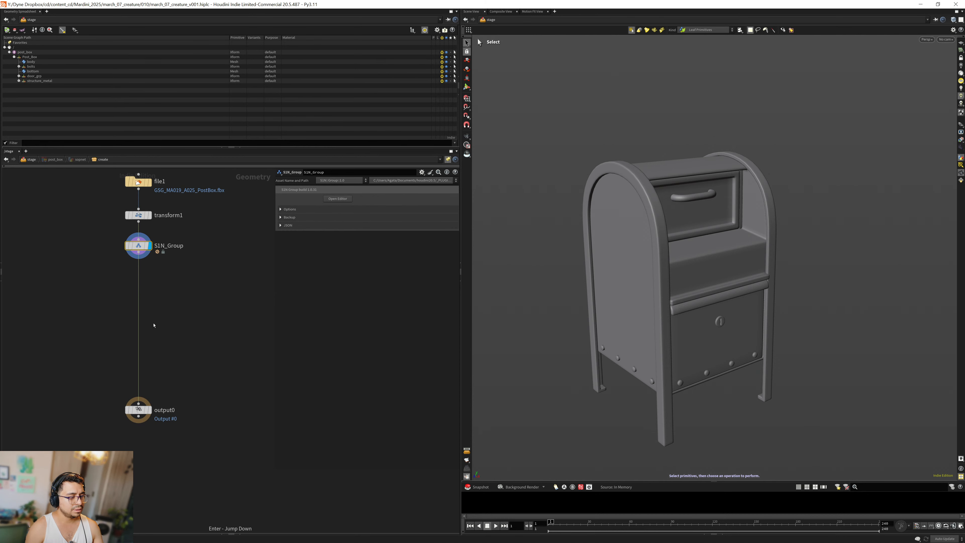
click(334, 199)
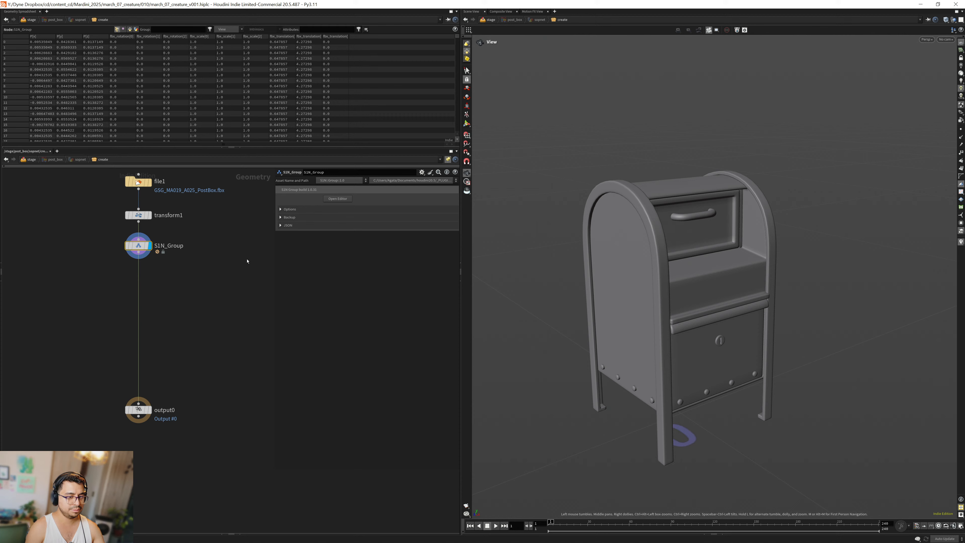
key(u)
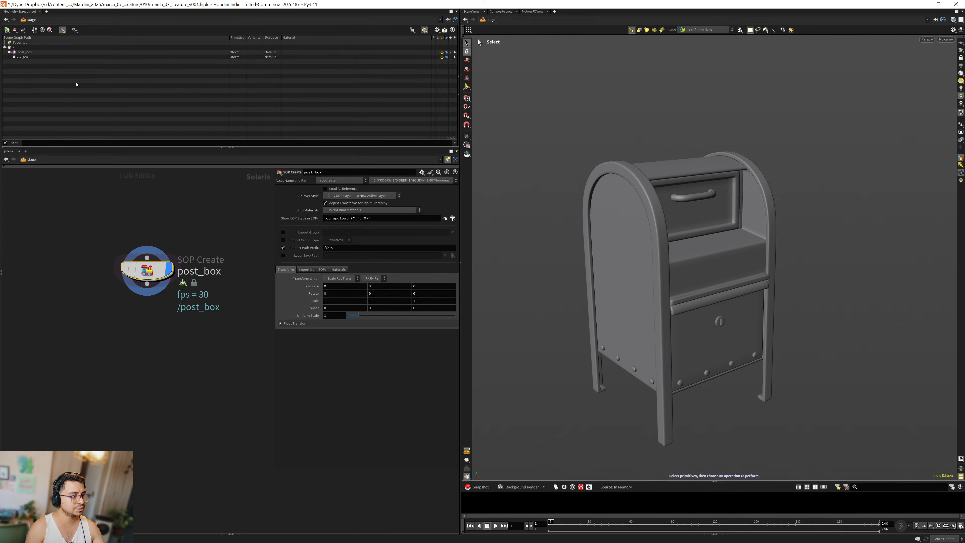
click(14, 57)
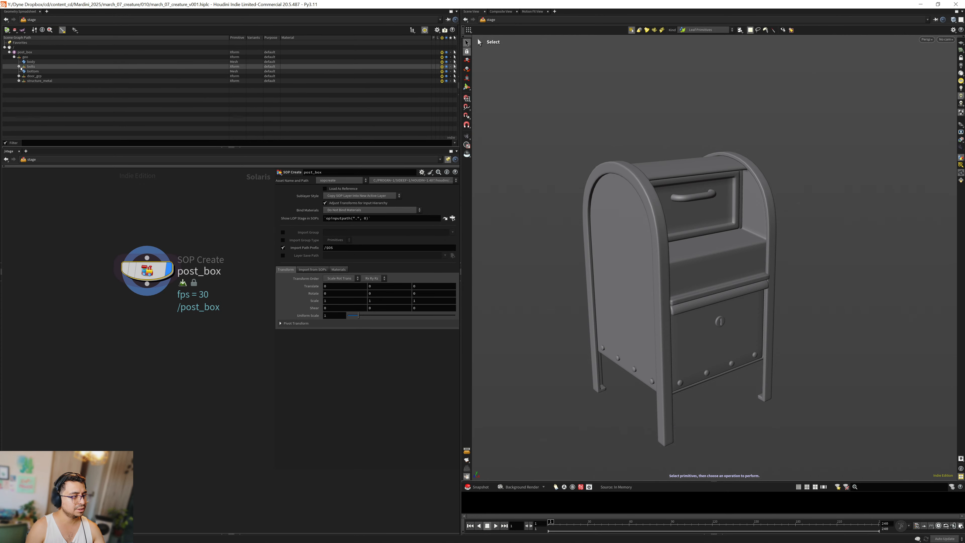
Step: Inside the post_box node, move output0 up closer beneath S1N_Group and return to the stage level
click(132, 331)
middle_drag(132, 331, 127, 320)
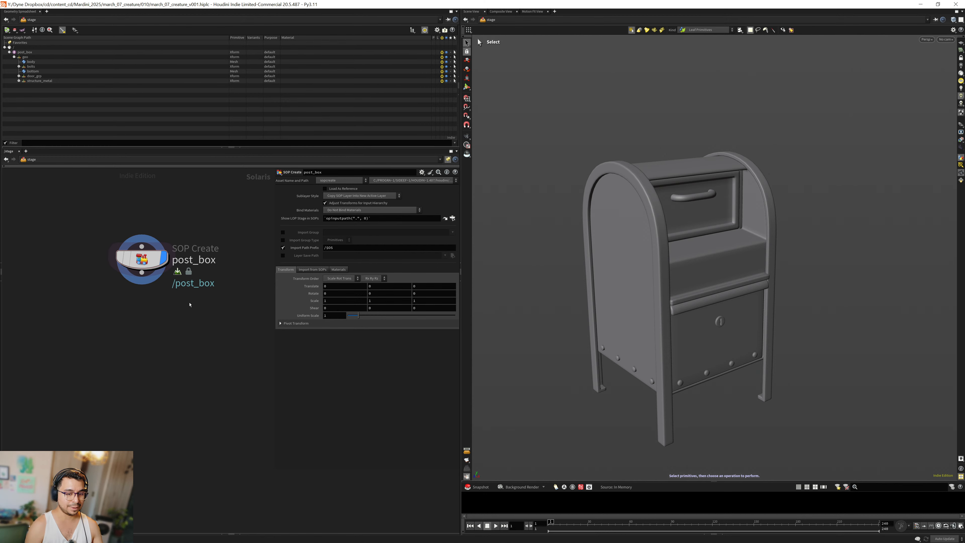
middle_drag(204, 326, 180, 324)
drag(163, 342, 102, 238)
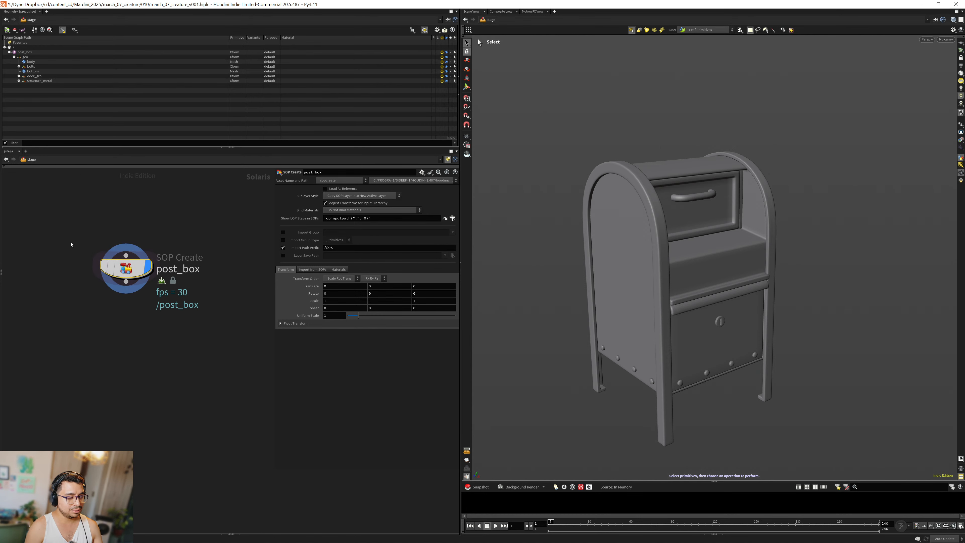
key(i)
drag(135, 455, 122, 339)
scroll(143, 313, up, 1)
middle_drag(144, 313, 148, 351)
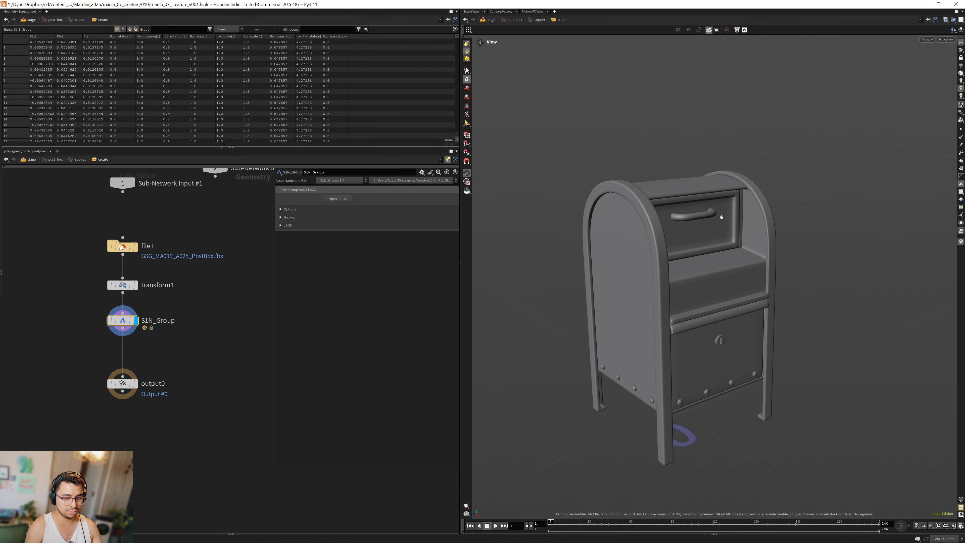
key(u)
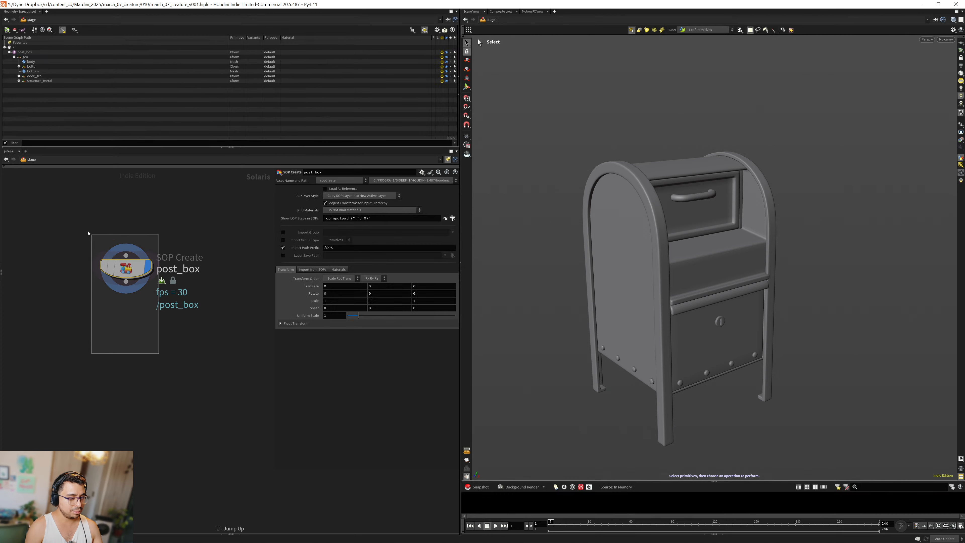
Step: Add a File Cache node below post_box, wire post_box into it and set it as the displayed node
mouse_move(669, 298)
mouse_down()
mouse_move(662, 311)
mouse_move(669, 318)
mouse_move(657, 322)
mouse_move(657, 274)
mouse_move(677, 287)
mouse_up()
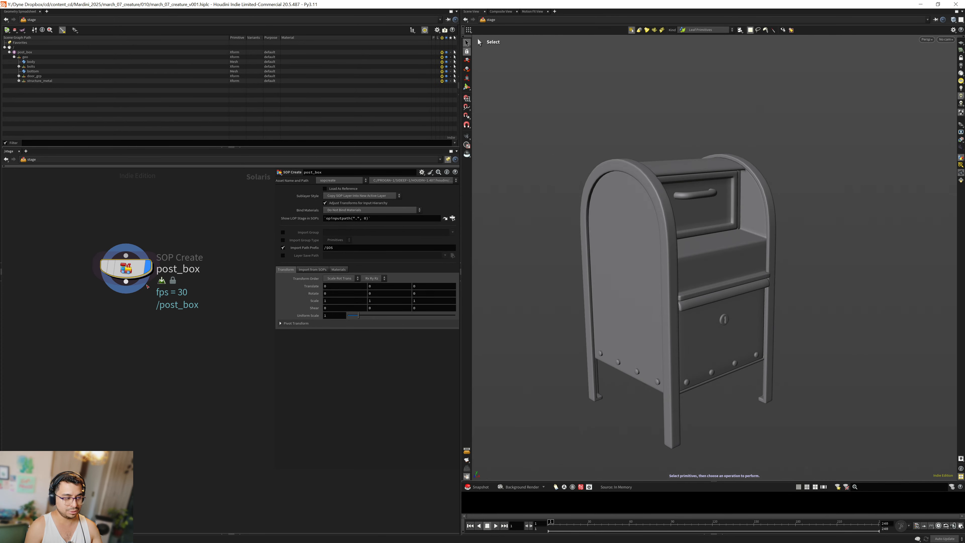
drag(151, 376, 81, 205)
middle_drag(148, 327, 153, 292)
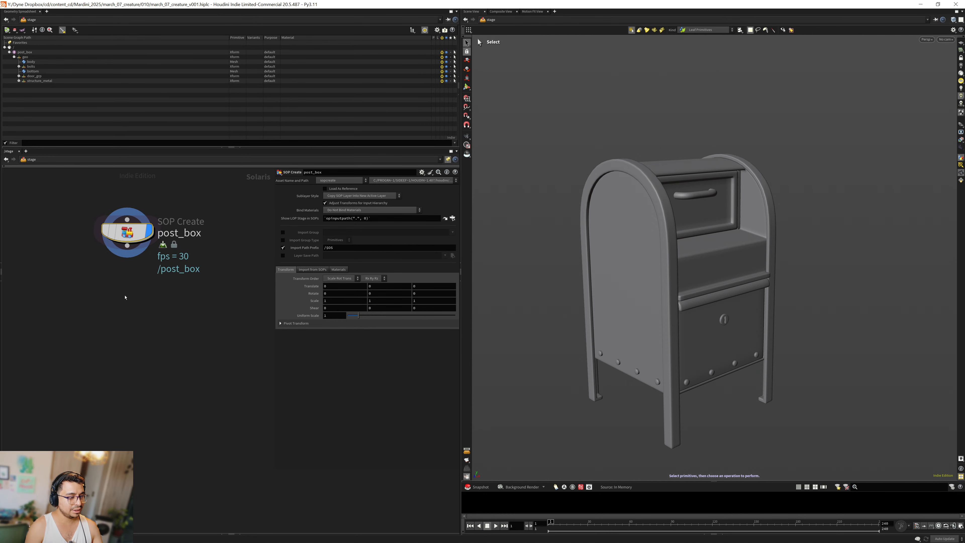
key(Tab)
text(filecache)
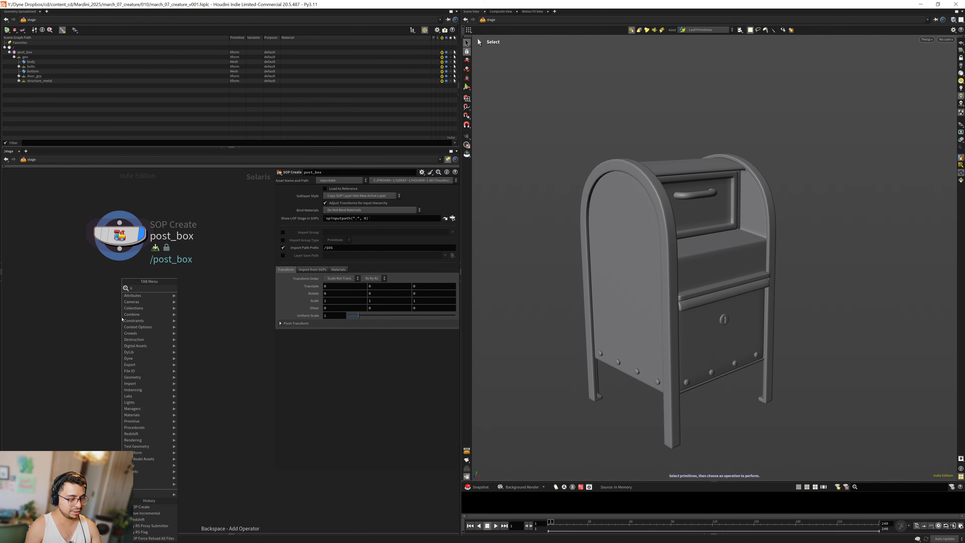
key(Return)
click(121, 318)
drag(119, 248, 121, 311)
click(141, 306)
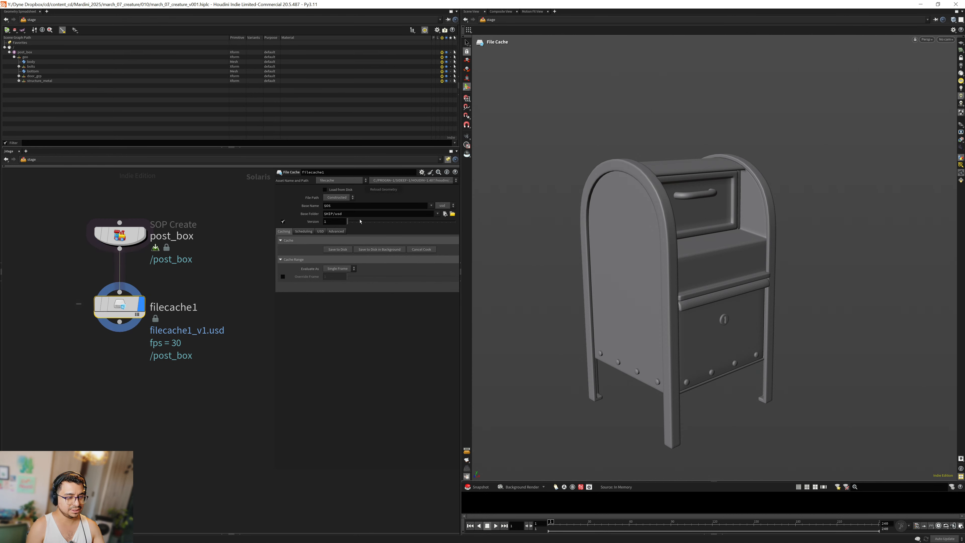
Step: Set the file cache to an explicit path, $HIP/usd/post_box.usd, and save it to disk
click(338, 198)
click(337, 210)
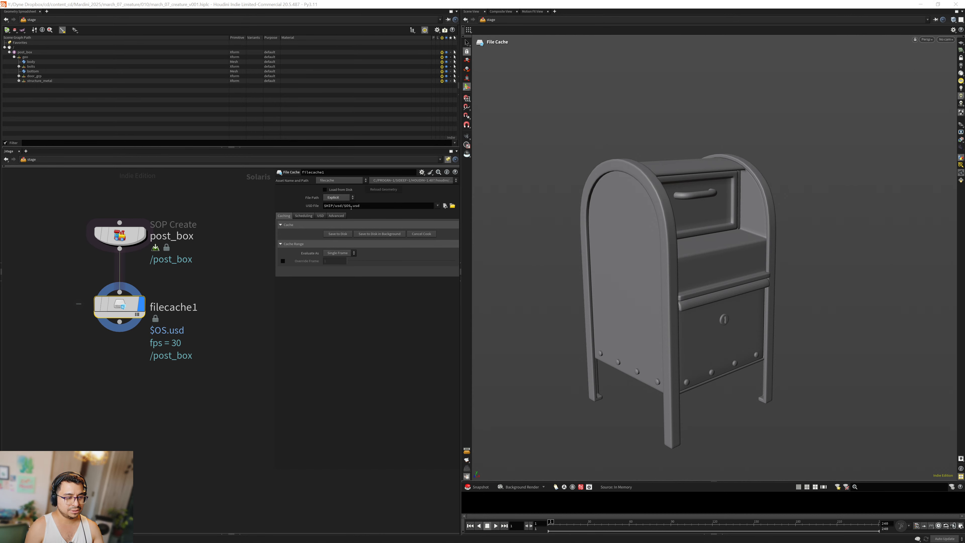
click(351, 206)
key(BackSpace)
key(BackSpace)
key(BackSpace)
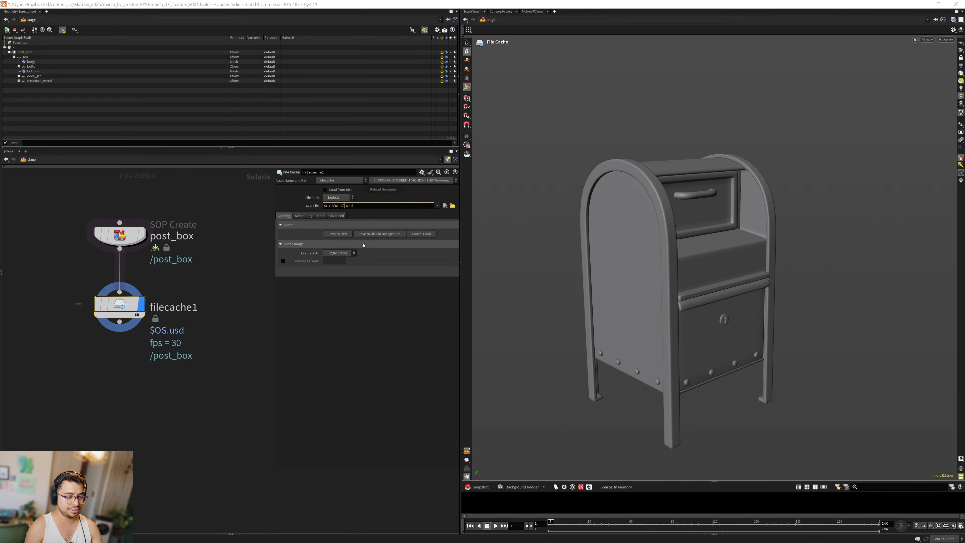
text(post_box)
key(Return)
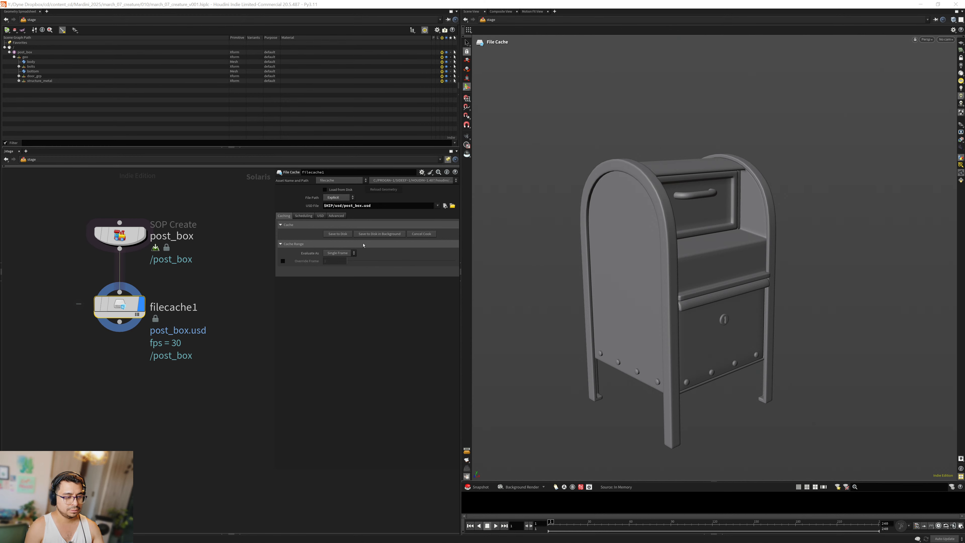
click(345, 236)
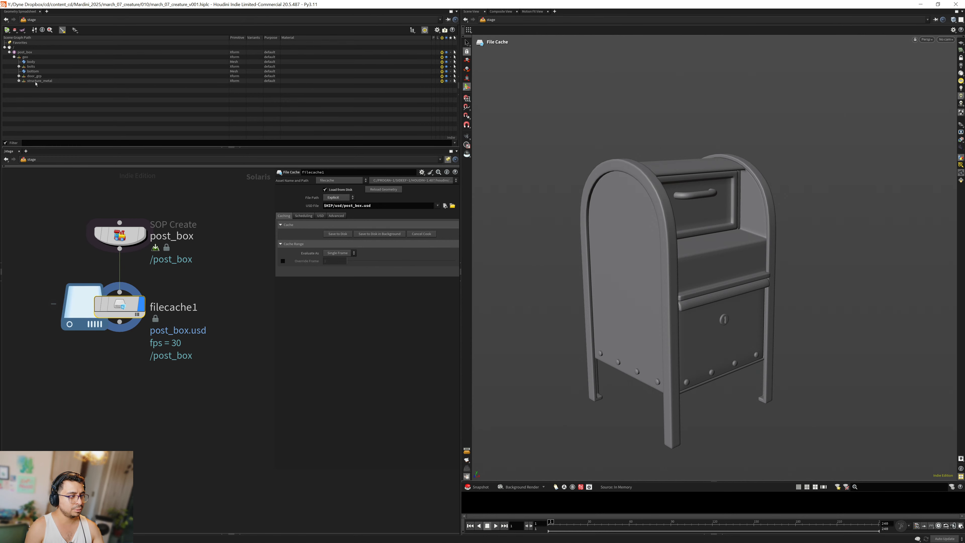
Step: Create a SOP Modify node for the door_grp primitive after the file cache
middle_drag(191, 394, 196, 343)
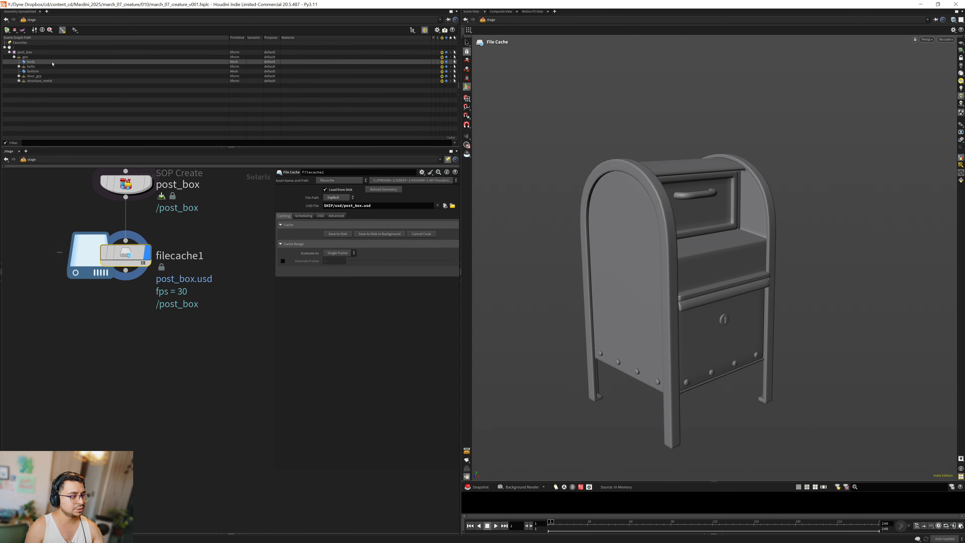
click(34, 77)
right_click(33, 78)
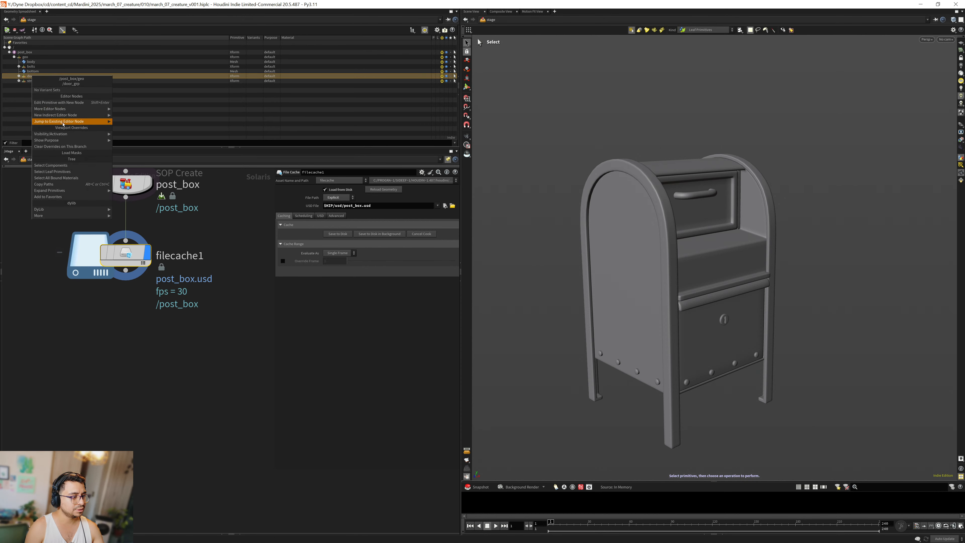
click(131, 123)
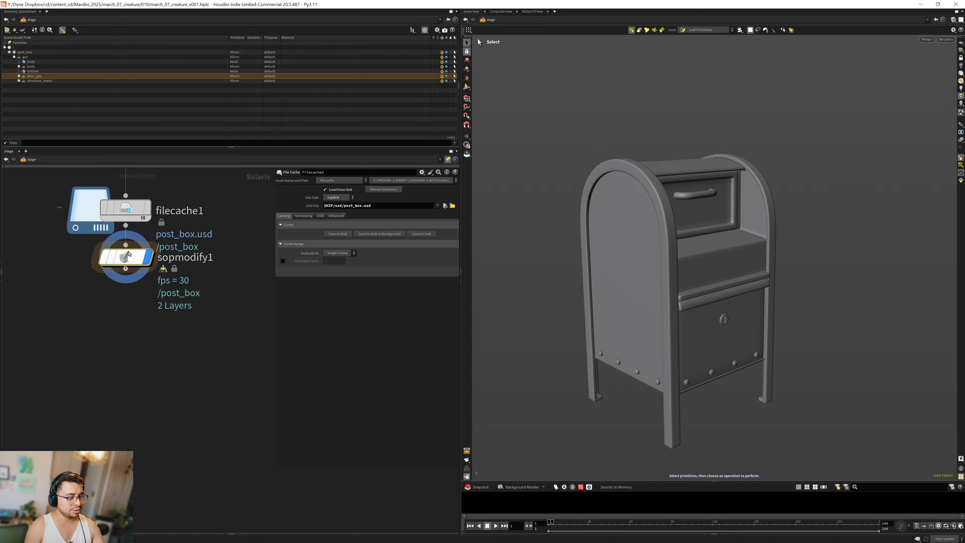
Step: Place the SOP Modify node slightly lower, rename it door_open_anim and go inside its network
drag(129, 258, 128, 271)
click(176, 271)
double_click(193, 274)
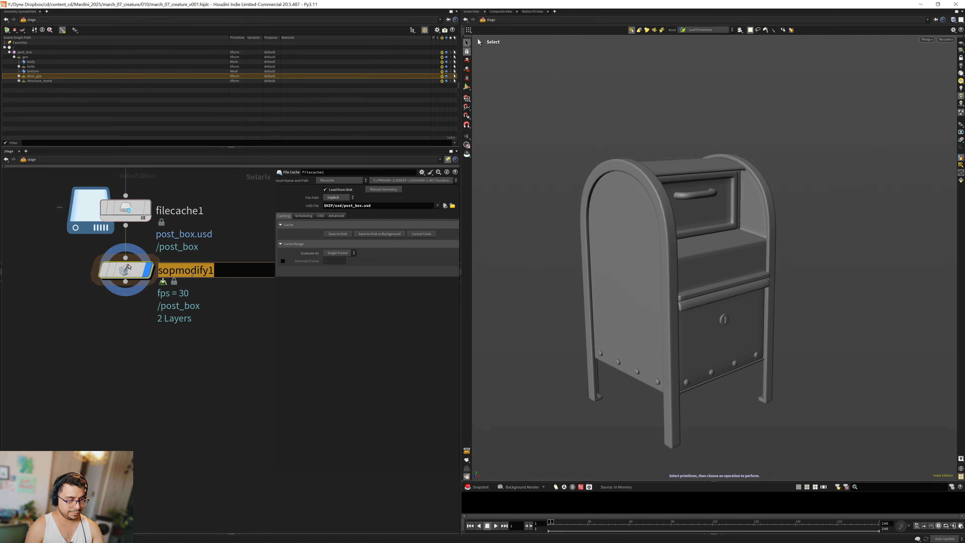
text(door_open_anim)
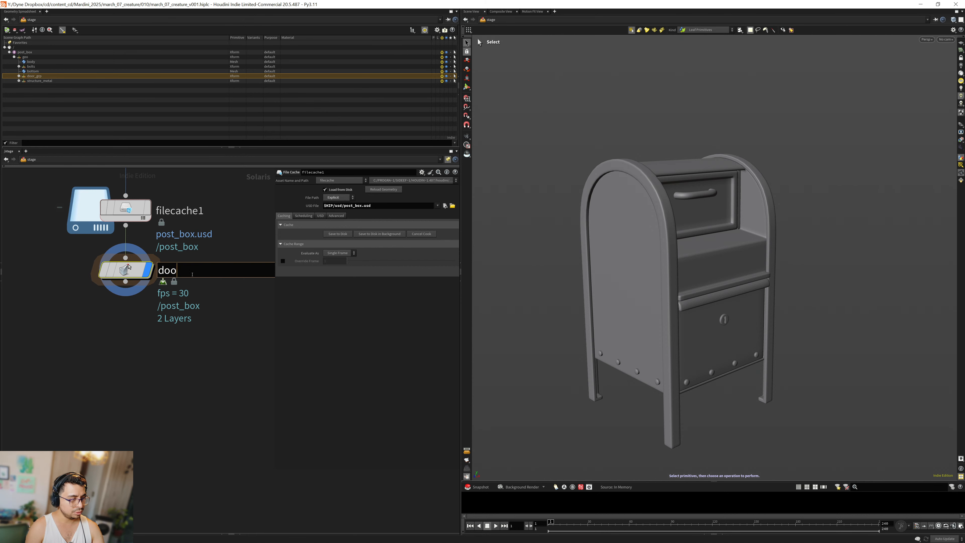
key(Return)
double_click(128, 267)
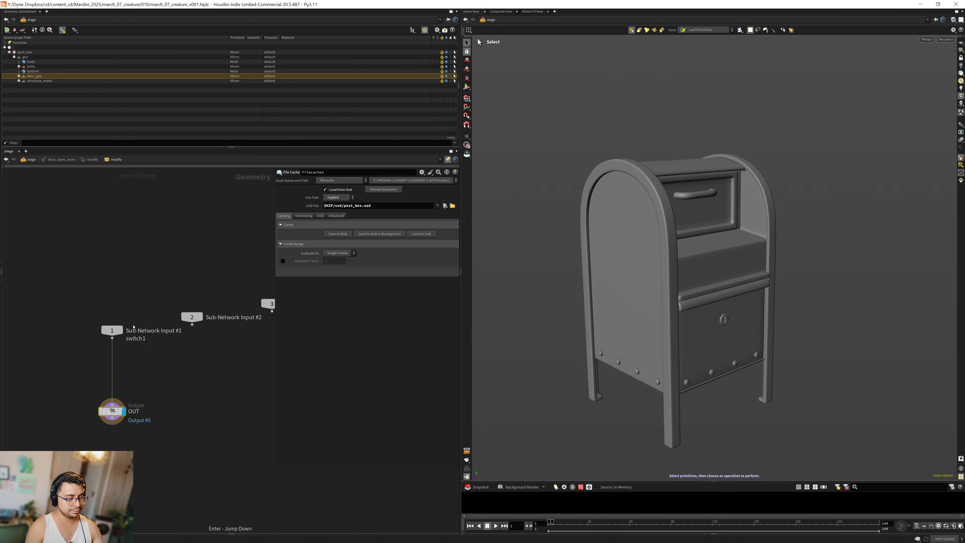
Step: Examine the door and its handle up close on the post box model
drag(105, 410, 115, 412)
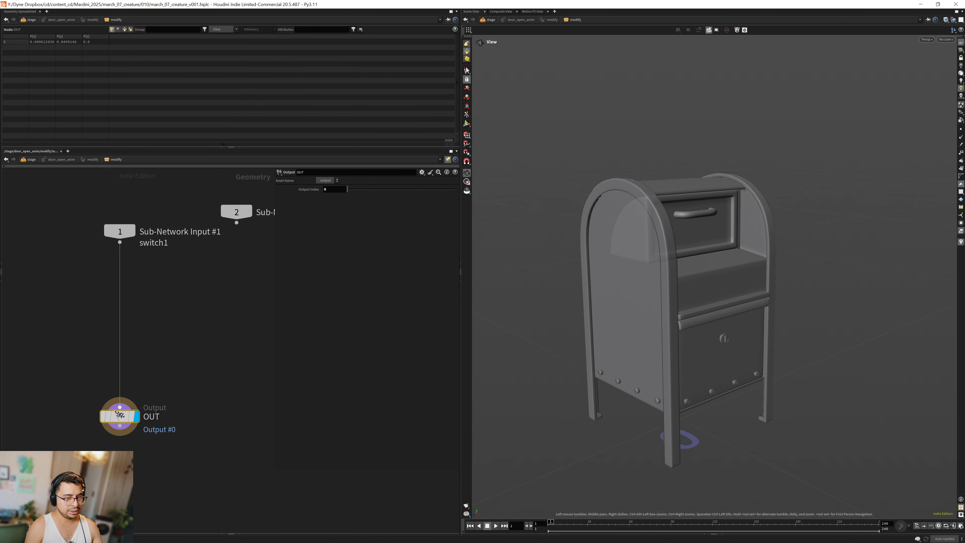
scroll(648, 216, up, 6)
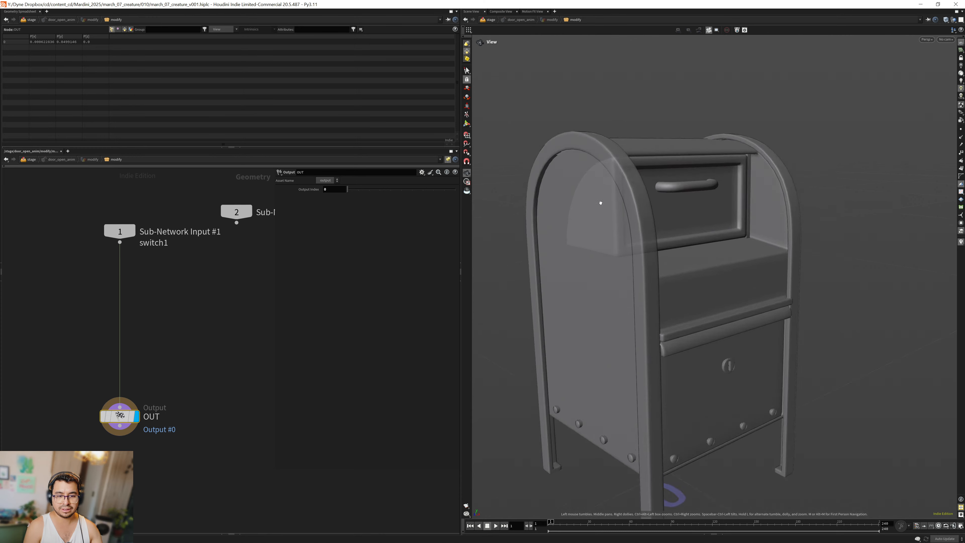
drag(647, 217, 688, 217)
scroll(687, 218, up, 4)
drag(749, 224, 643, 257)
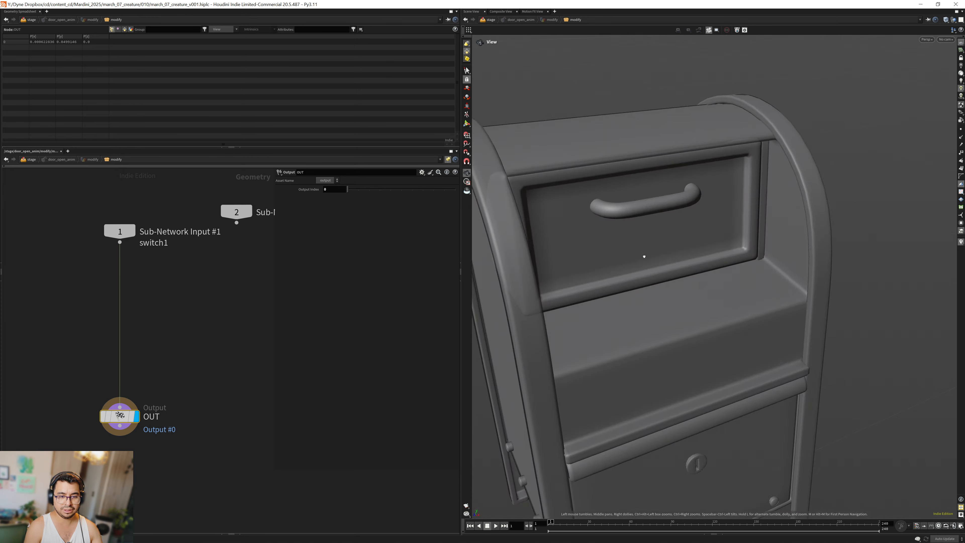
middle_drag(643, 247, 672, 263)
scroll(648, 249, up, 1)
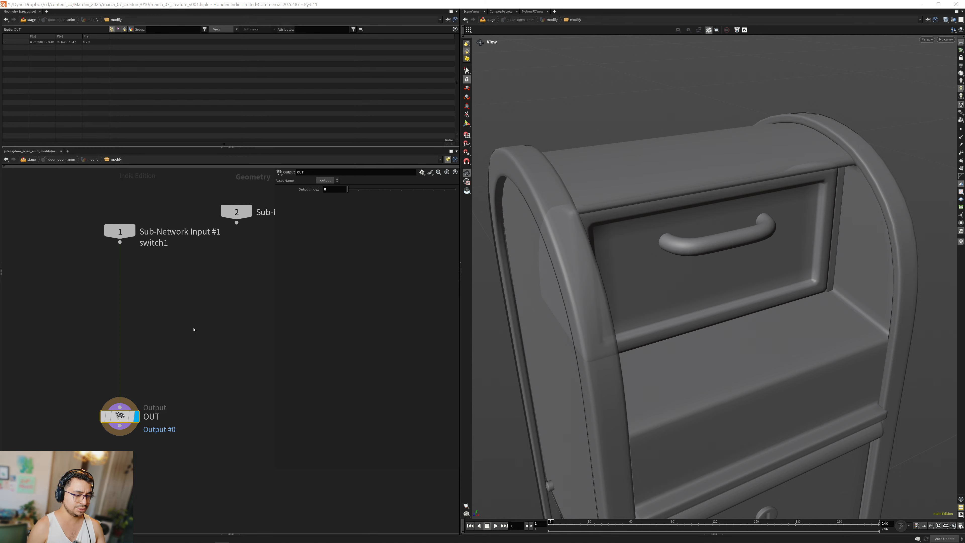
Step: Insert a Null node between Sub-Network Input #1 and OUT, and check its geometry info
mouse_move(183, 328)
middle_down()
mouse_move(160, 321)
mouse_move(135, 332)
mouse_move(155, 341)
mouse_move(132, 326)
mouse_move(172, 329)
middle_up()
click(157, 321)
scroll(154, 338, up, 1)
key(Tab)
text(null)
key(Return)
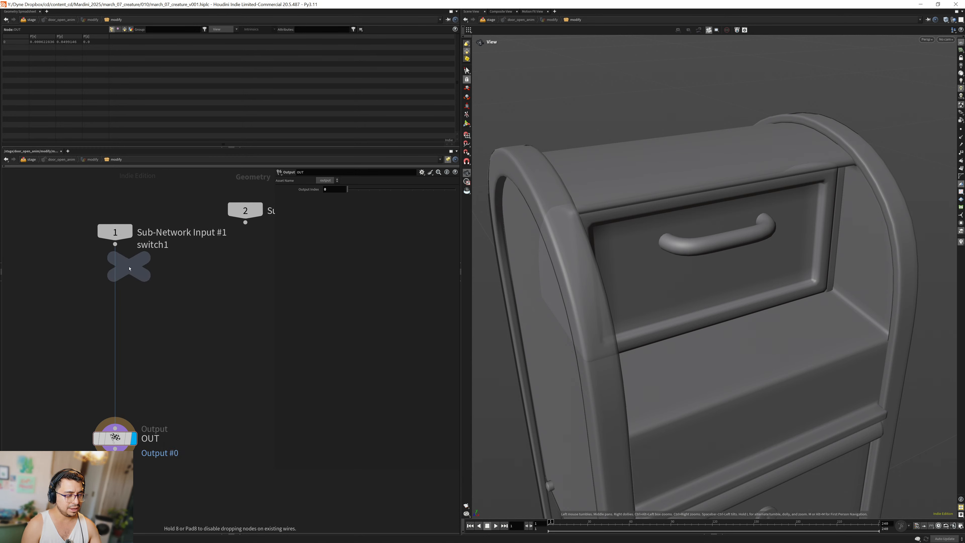
click(114, 267)
middle_click(114, 285)
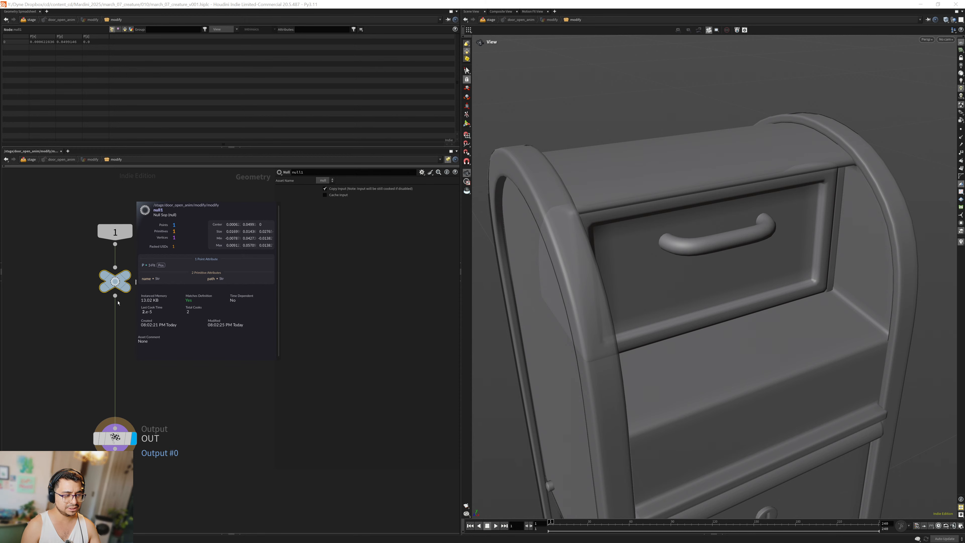
Step: Insert a MOPs Transform Modifier node on the wire between null1 and OUT
middle_drag(153, 351, 182, 314)
key(Tab)
text(mo tr)
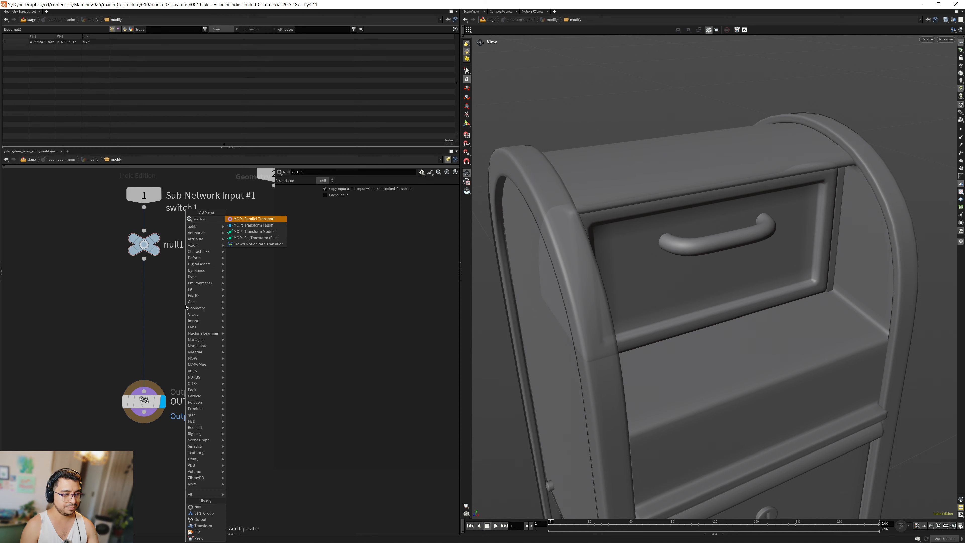
key(Return)
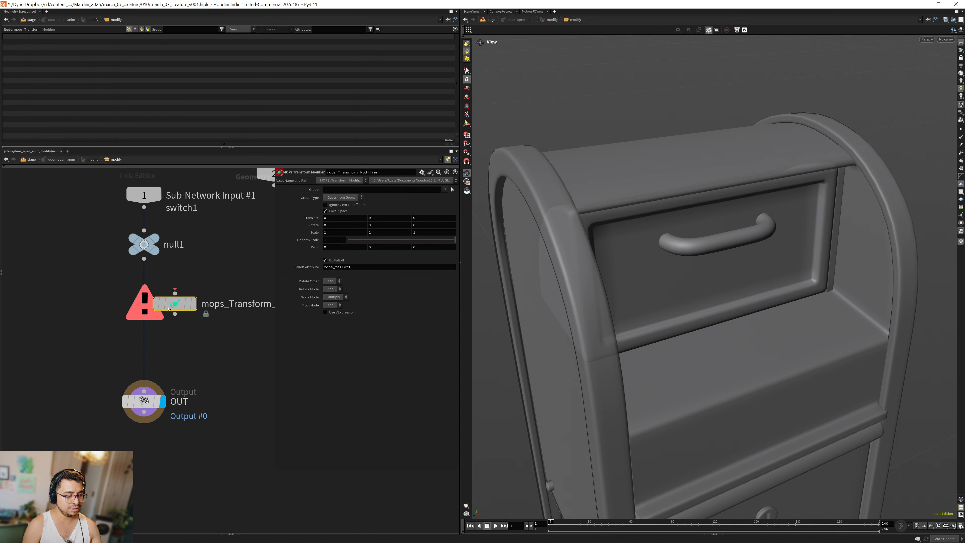
click(143, 293)
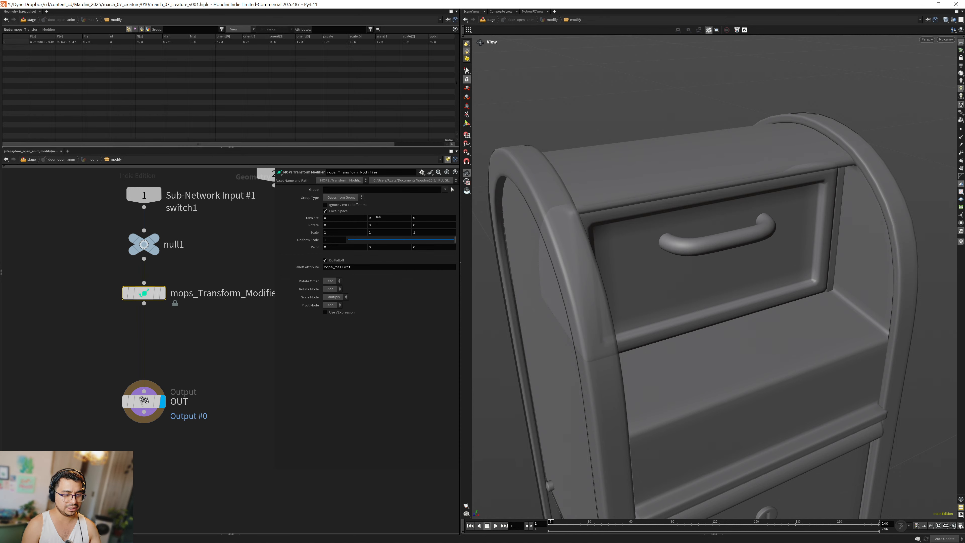
Step: Swing the door open by setting the transform modifier's Z rotation to -33
middle_drag(378, 216, 372, 220)
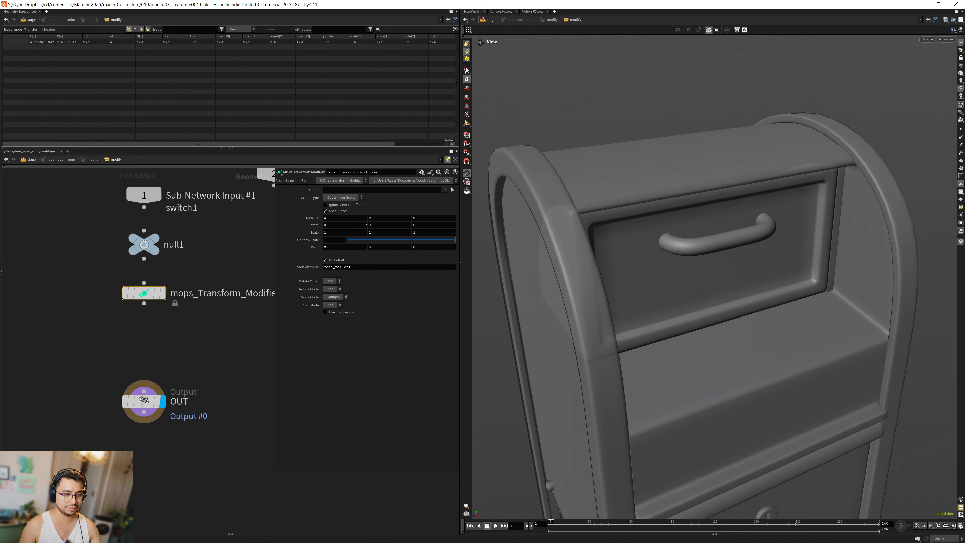
drag(443, 242, 465, 242)
middle_drag(377, 226, 320, 212)
ctrl+middle_click(392, 226)
ctrl+middle_click(371, 224)
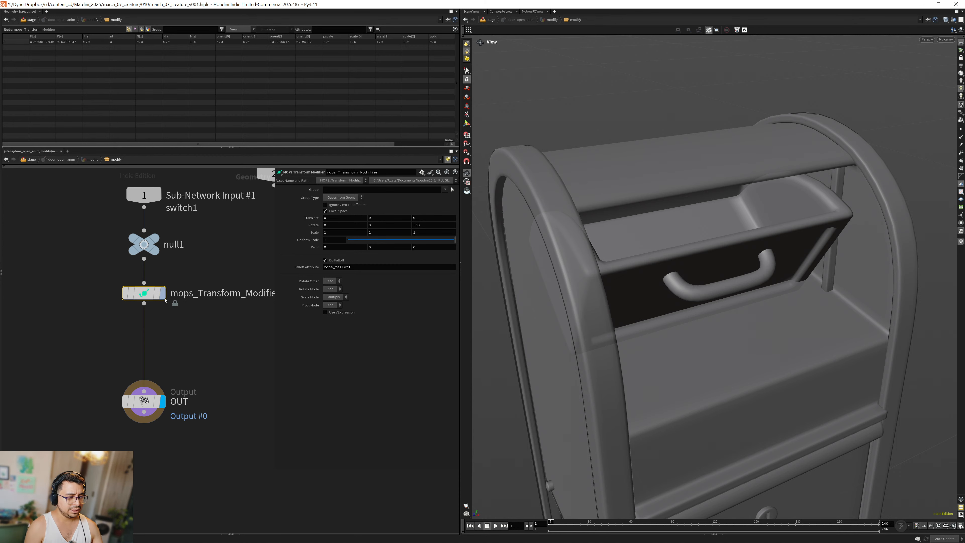
Step: Move the MOPs Transform Modifier node down to just above OUT and start adding another node between it and null1
drag(145, 297, 146, 354)
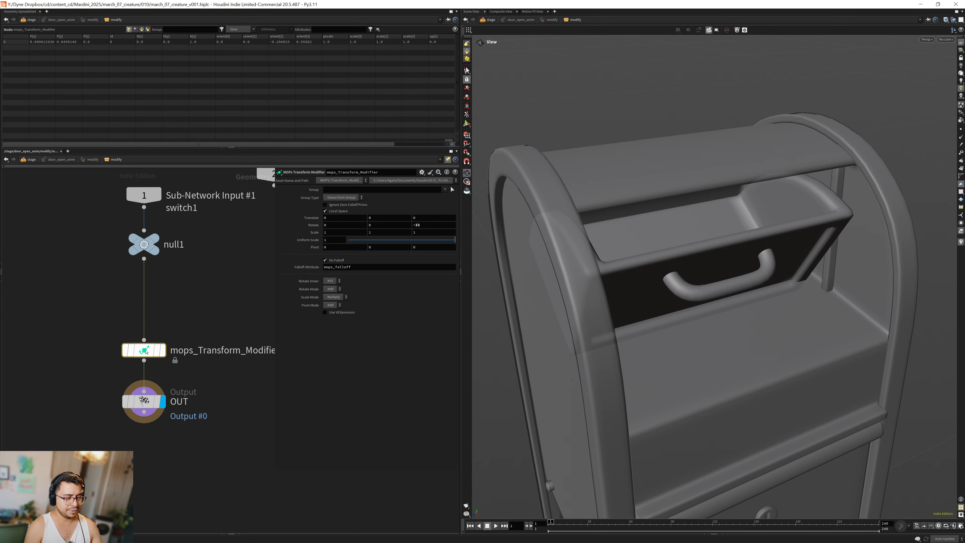
click(247, 307)
drag(690, 291, 697, 269)
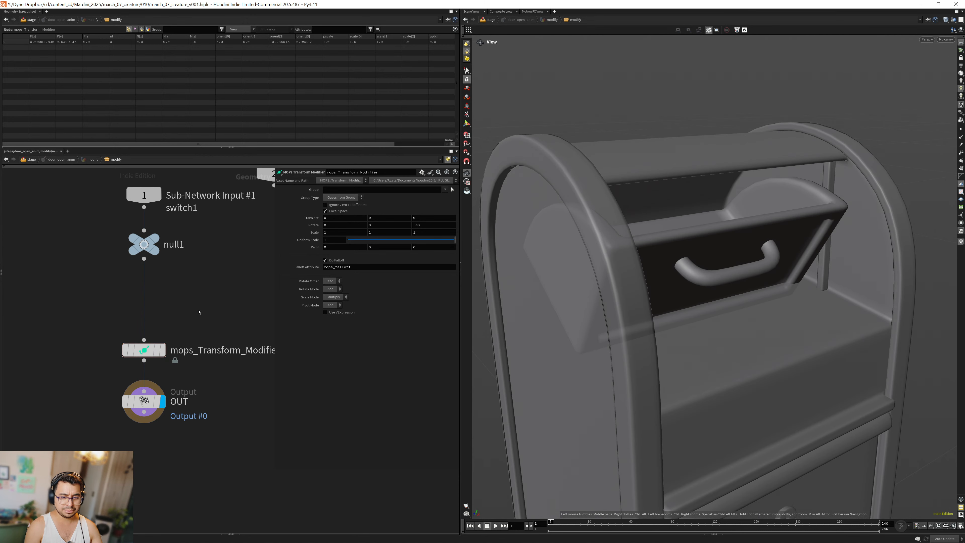
key(Tab)
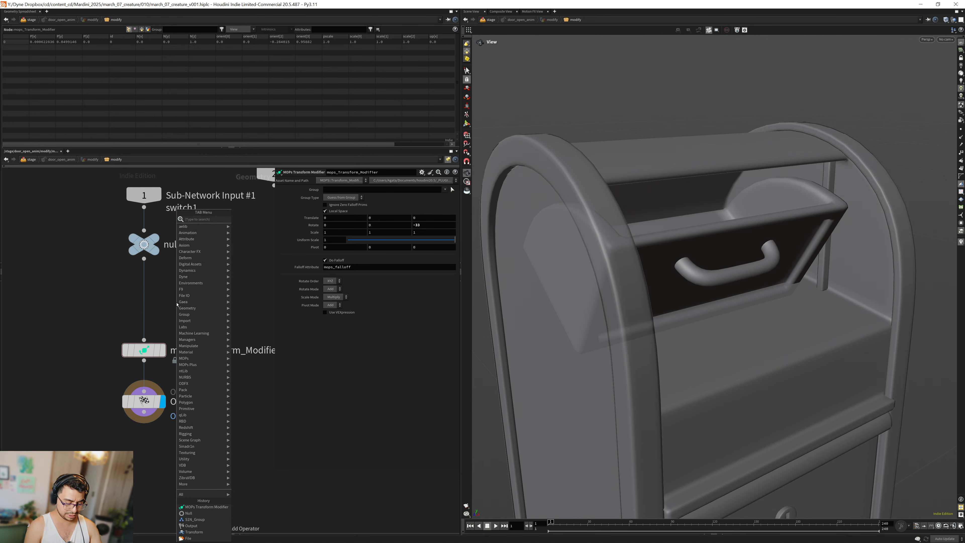